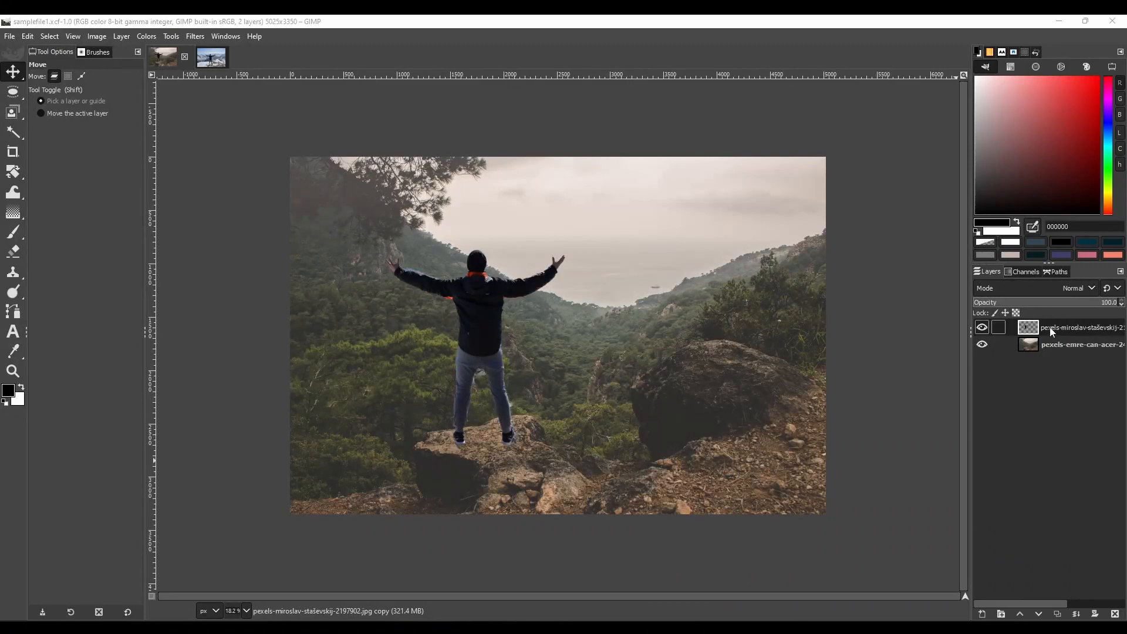
Preview the composite in grayscale using a new black-filled layer above the subject, set to LCh Color mode.
scroll(463, 390, "up", 7)
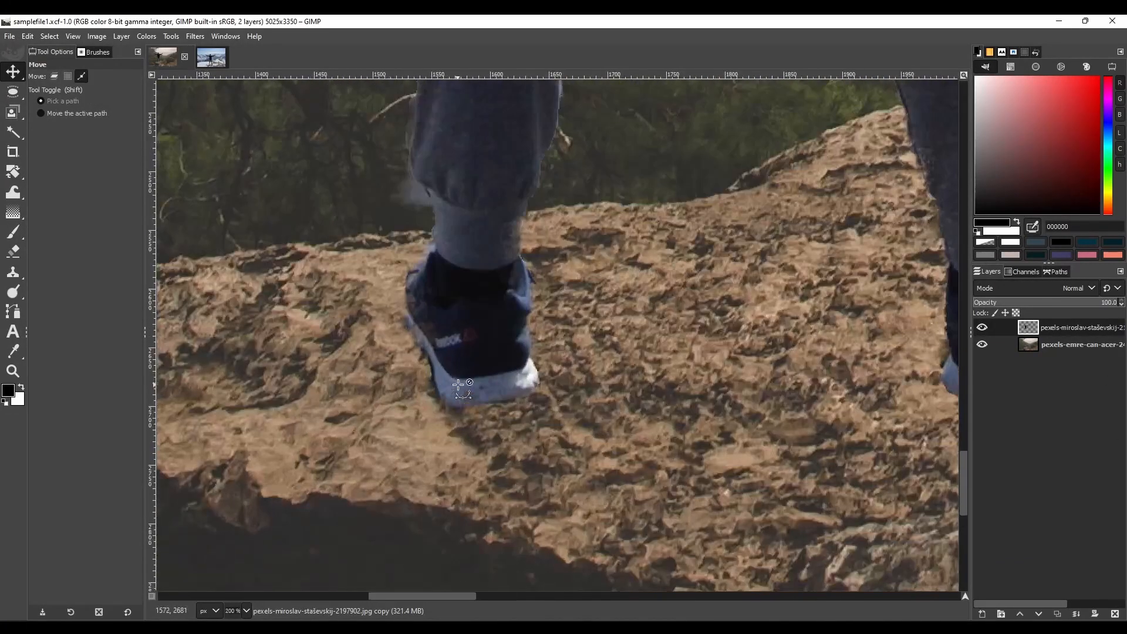
left_click_drag(402, 468, 409, 398)
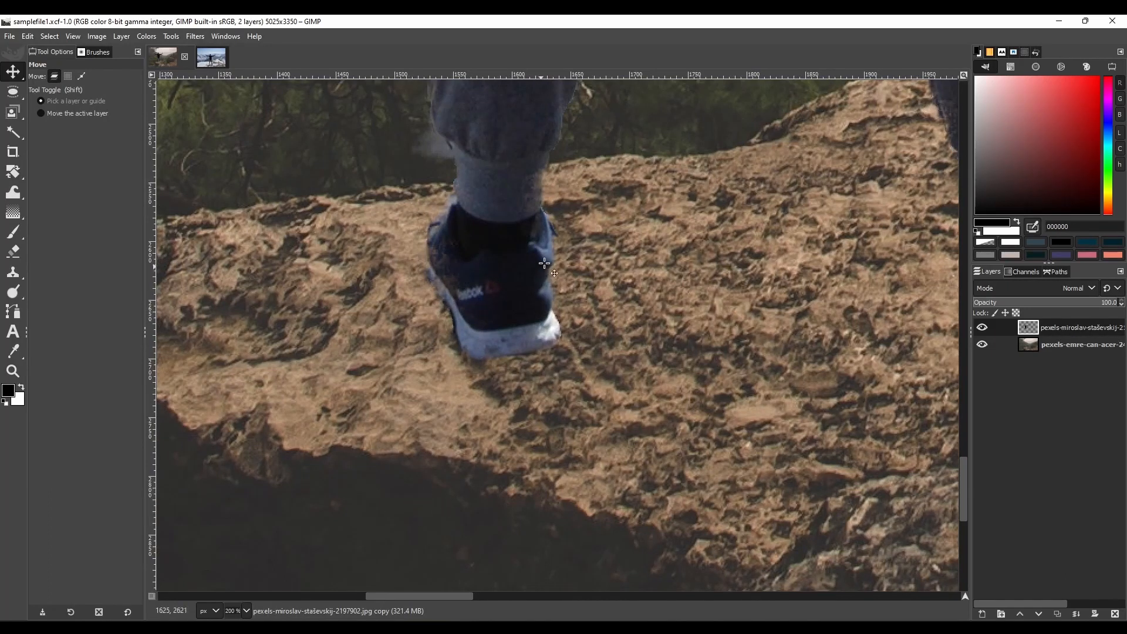
scroll(638, 385, "down", 6)
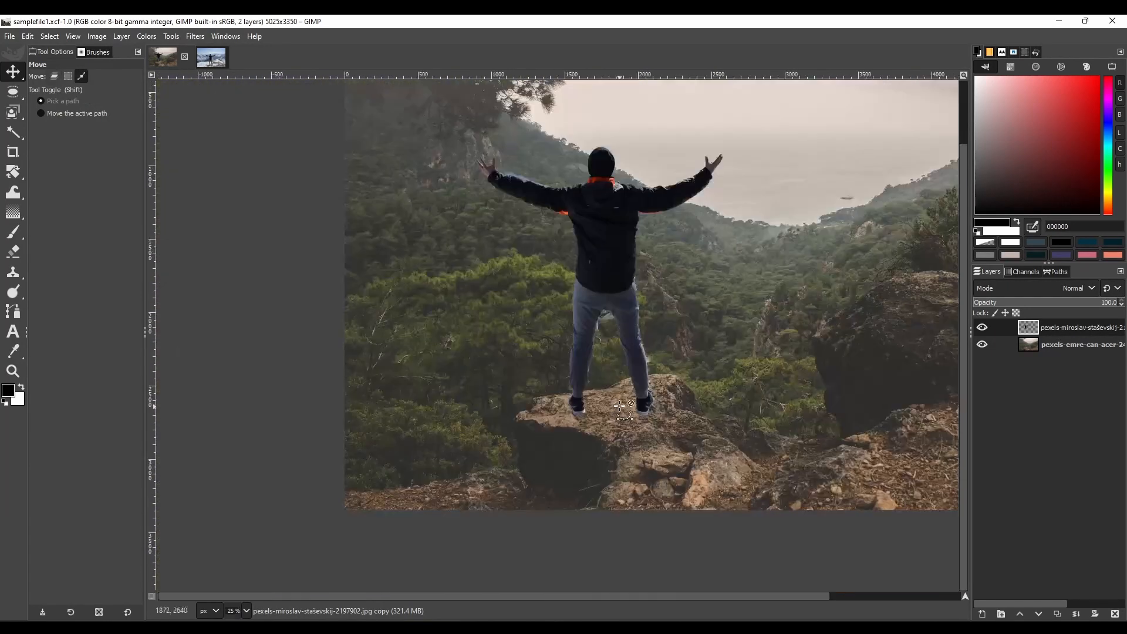
left_click(983, 613)
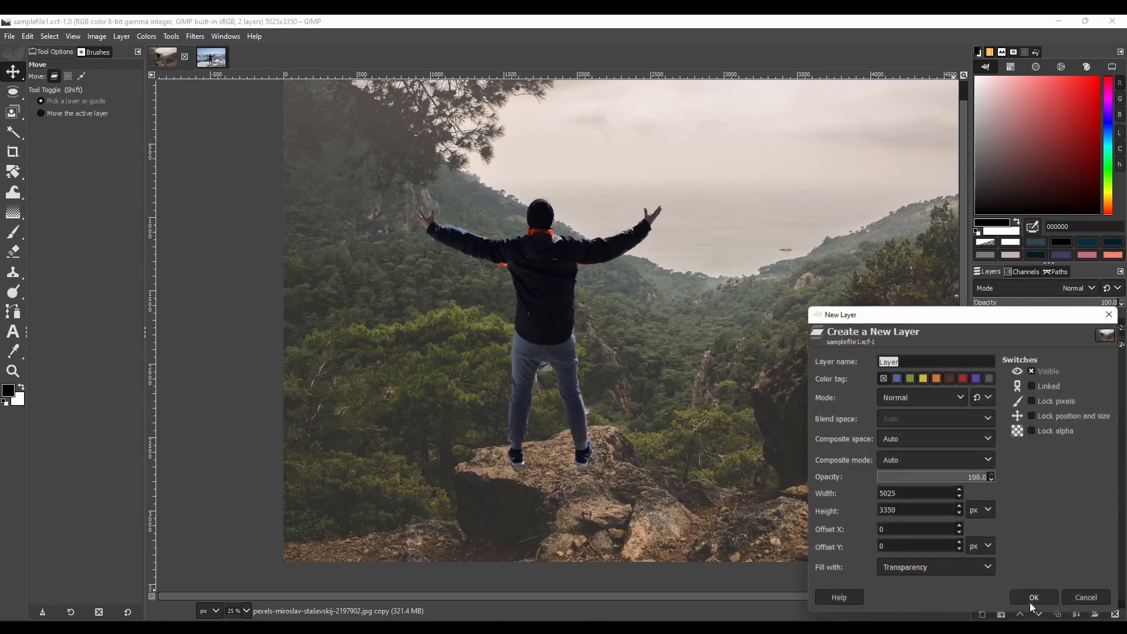
key("Return")
left_click_drag(11, 392, 528, 355)
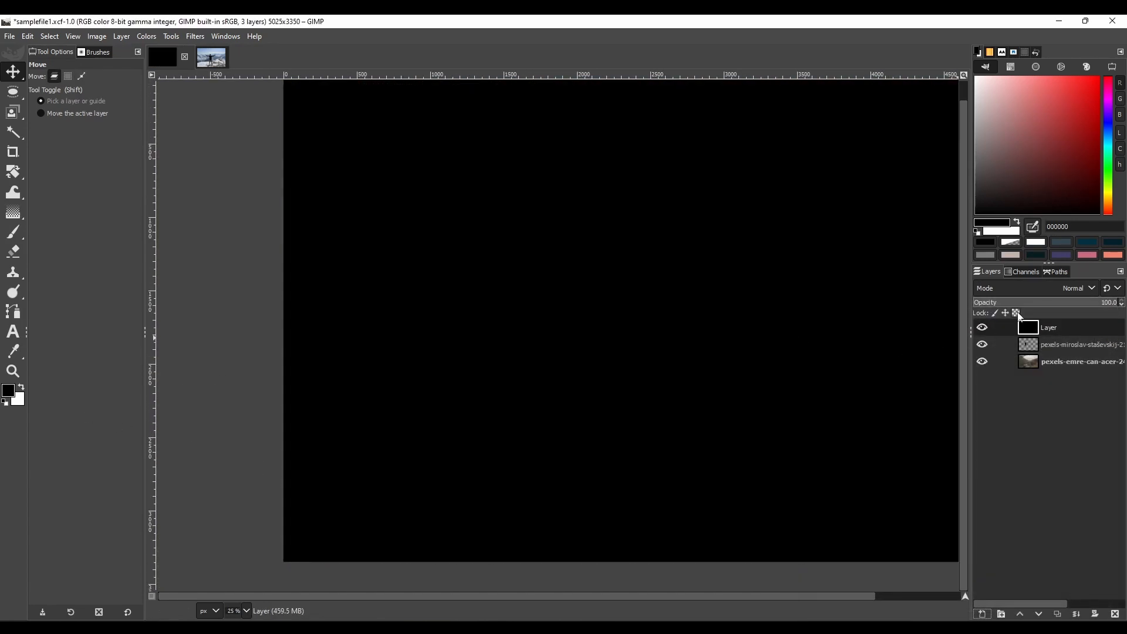
left_click(1066, 290)
left_click(998, 608)
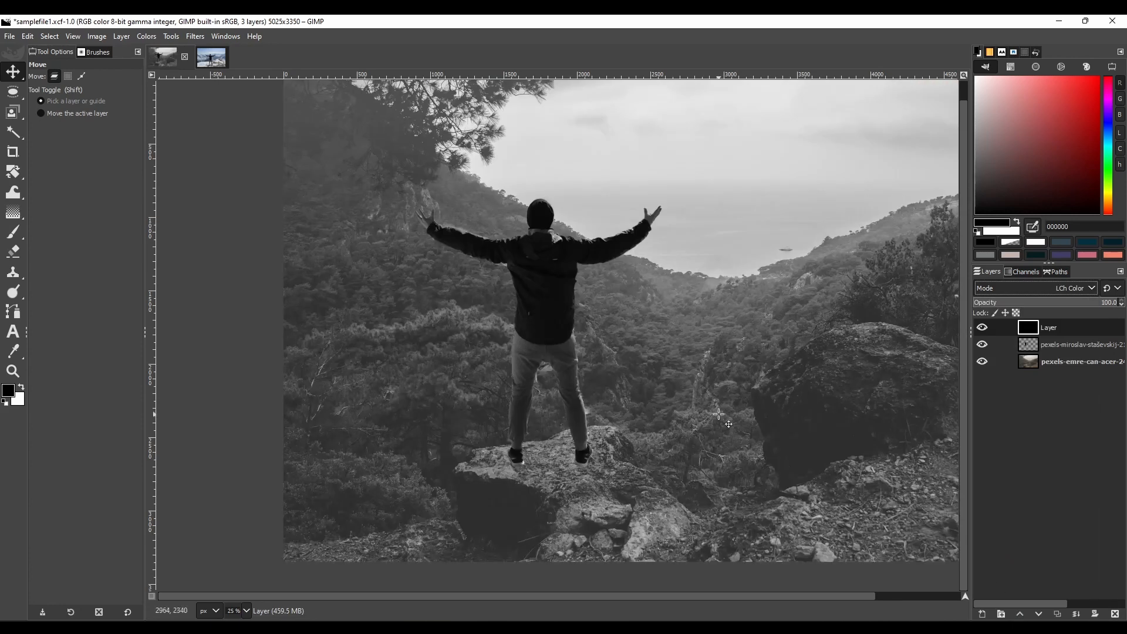
scroll(586, 445, "up", 5)
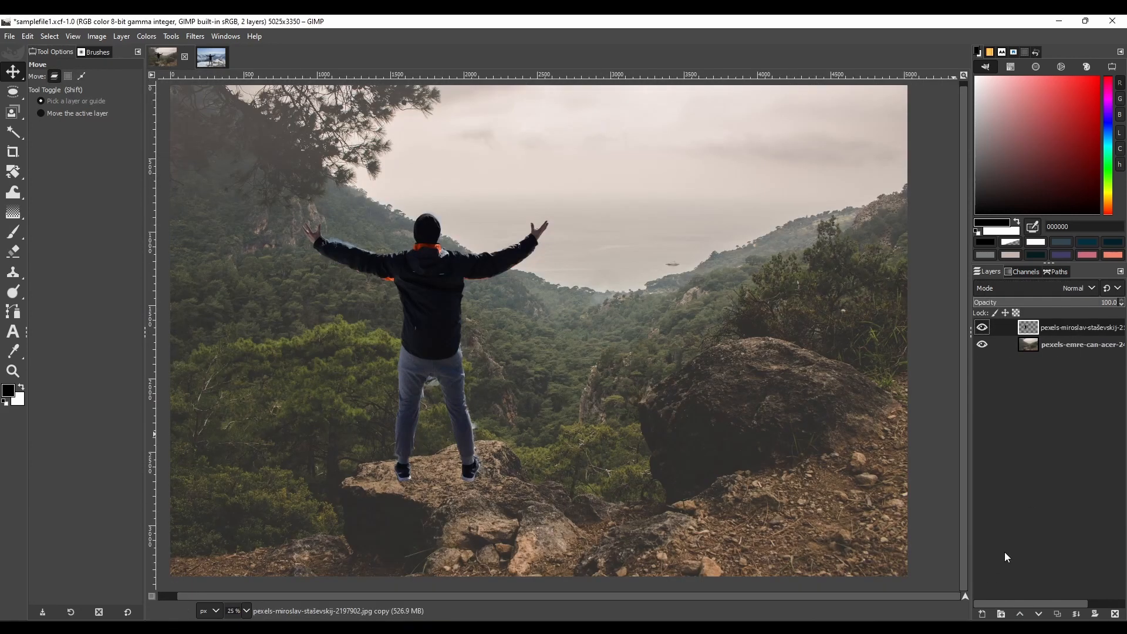
Add a new full-size layer above the subject layer, fill it with black and set its mode to LCh Color.
left_click(982, 614)
left_click(1034, 597)
left_click_drag(8, 391, 506, 354)
left_click(1079, 288)
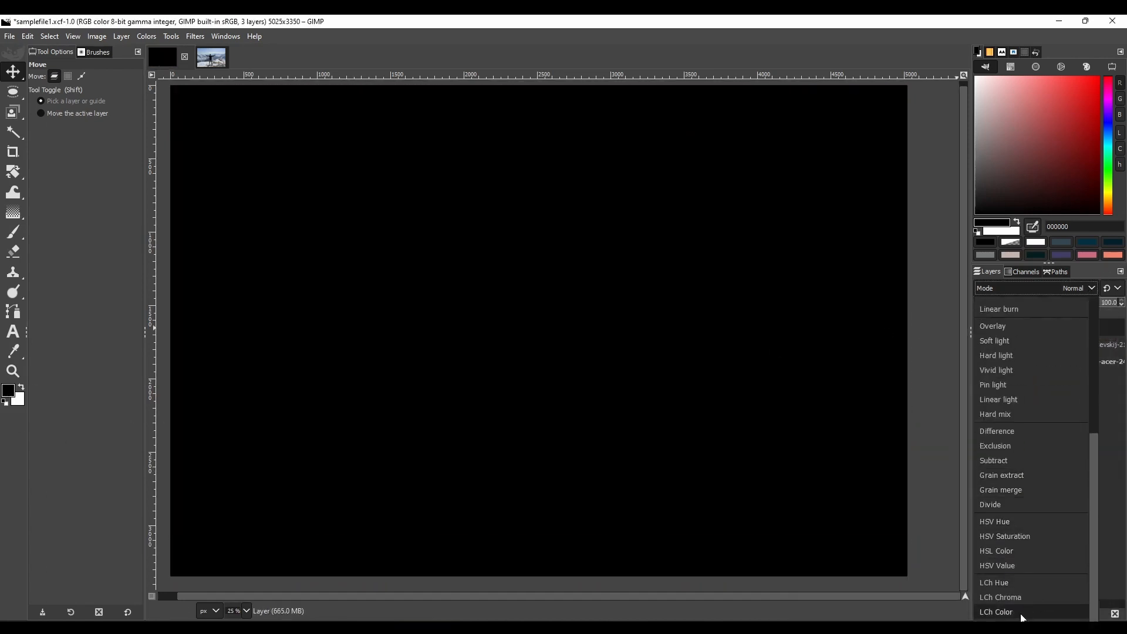
left_click(1022, 613)
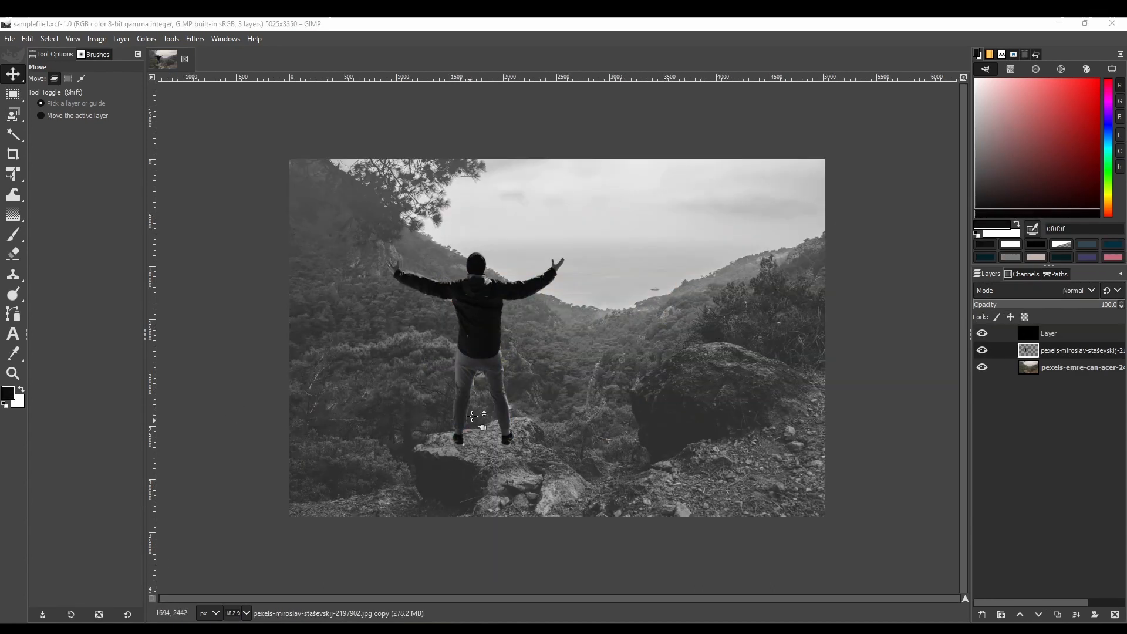
Sample the dark shadow on the side of the rock beneath the man's feet with the Color Picker.
scroll(470, 441, "up", 1, "ctrl")
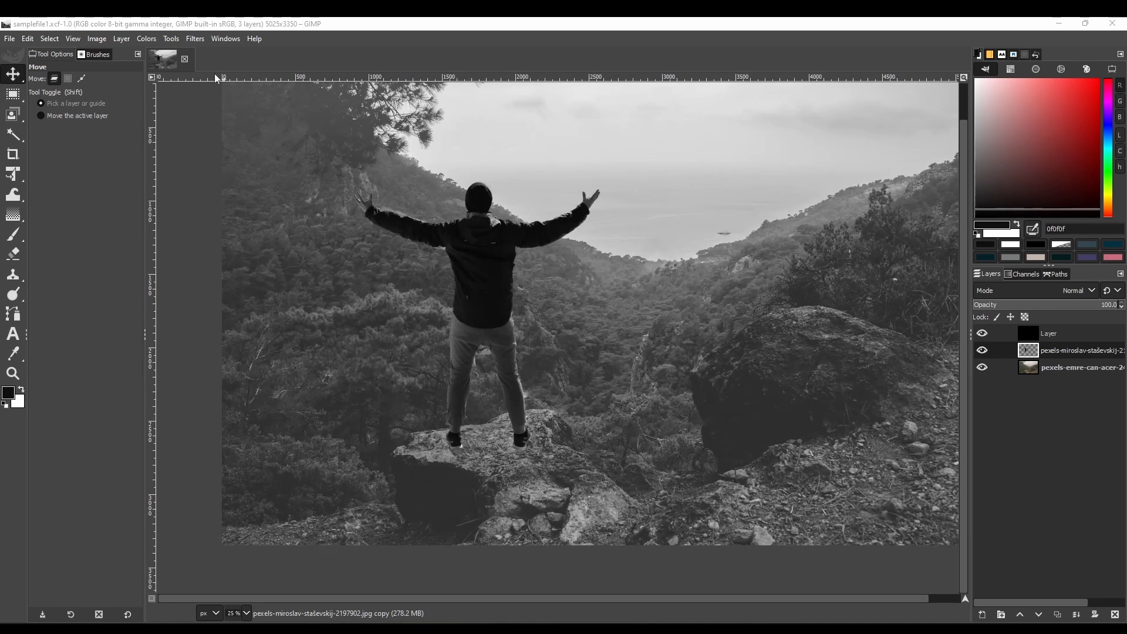
left_click(17, 353)
scroll(490, 422, "up", 3, "ctrl")
left_click_drag(491, 423, 572, 242)
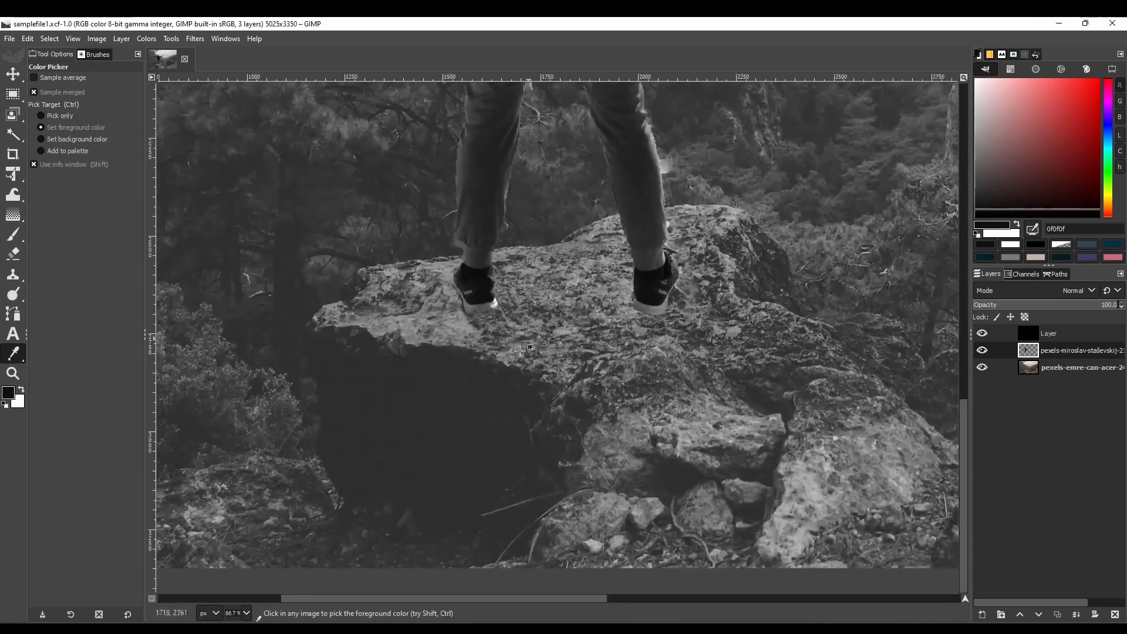
left_click(428, 390)
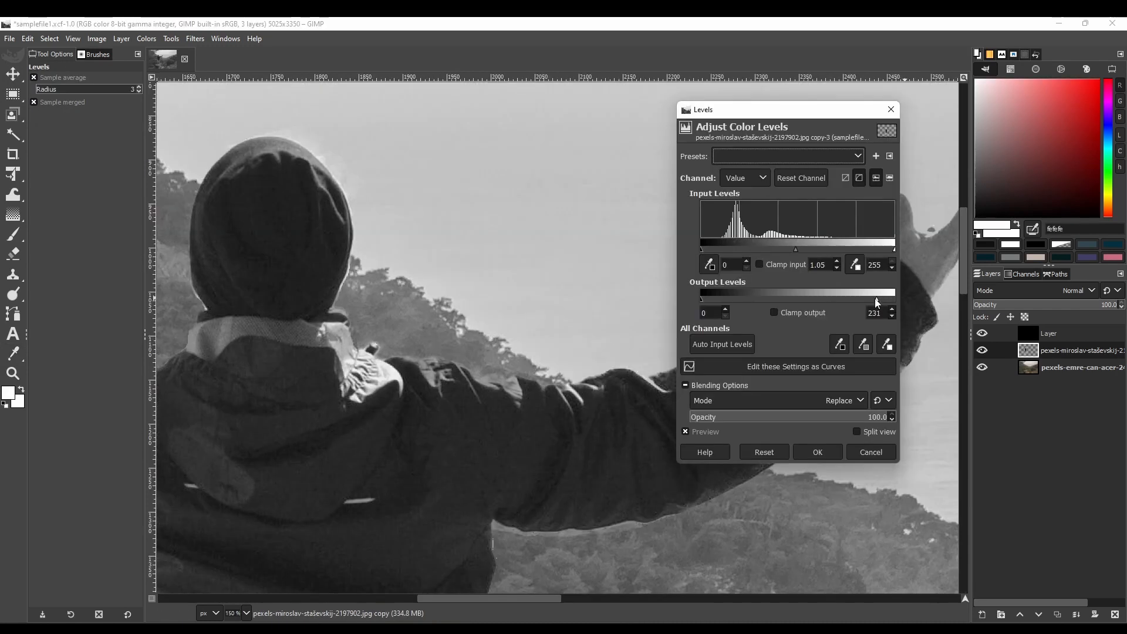
Adjust the Levels of the man's layer, lowering the white output to 217 and raising the black output.
left_click_drag(881, 302, 868, 304)
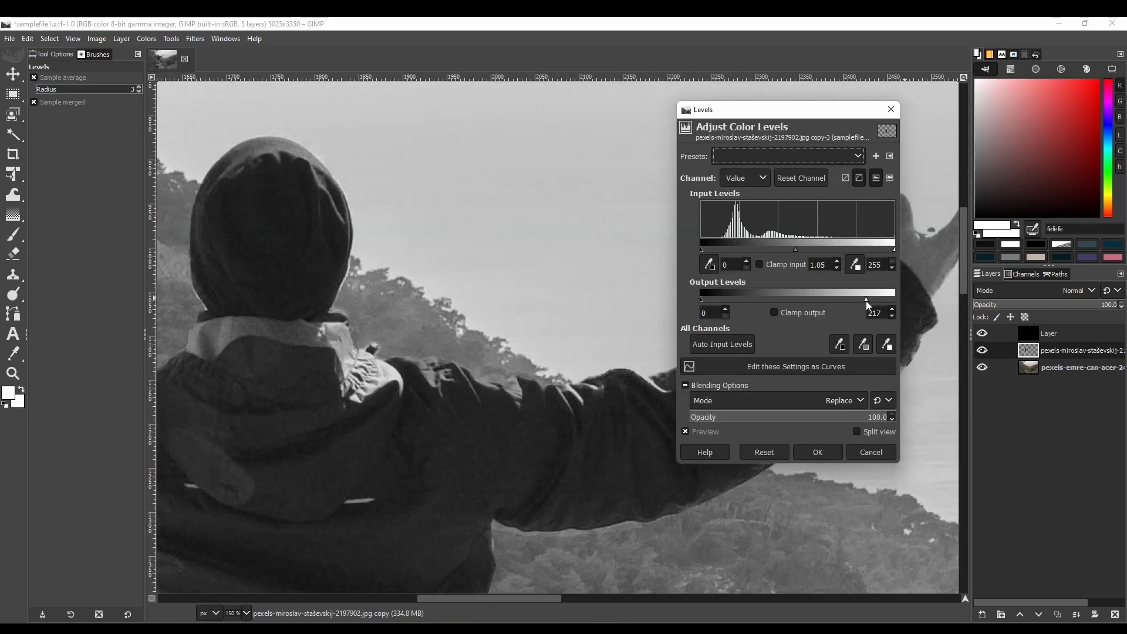
left_click(818, 453)
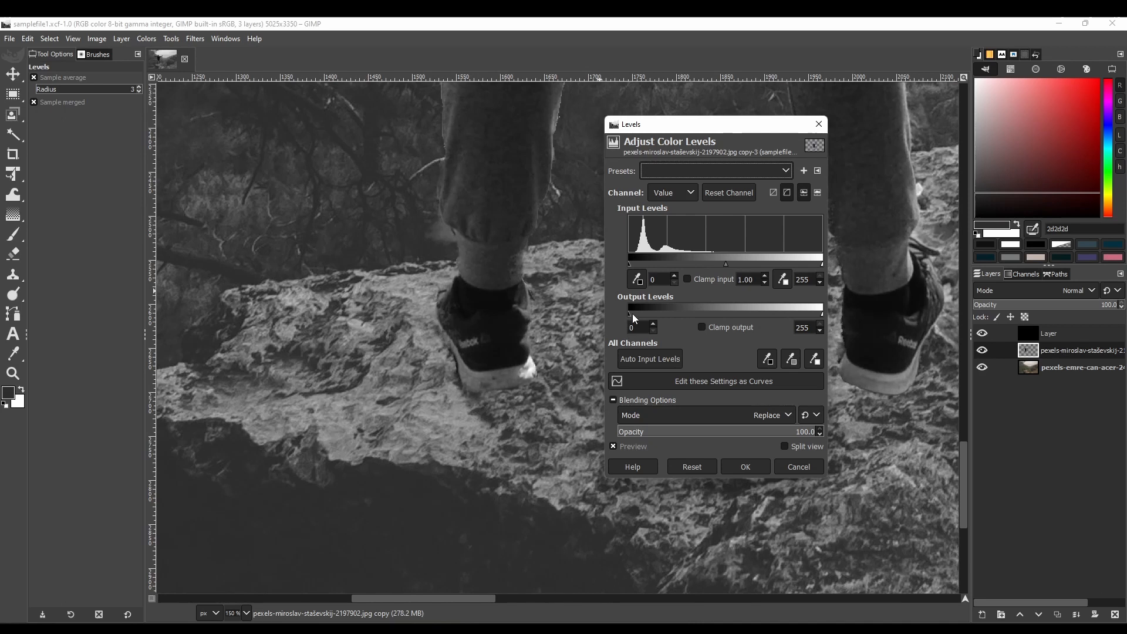
left_click_drag(633, 313, 655, 312)
scroll(530, 406, "up", 2)
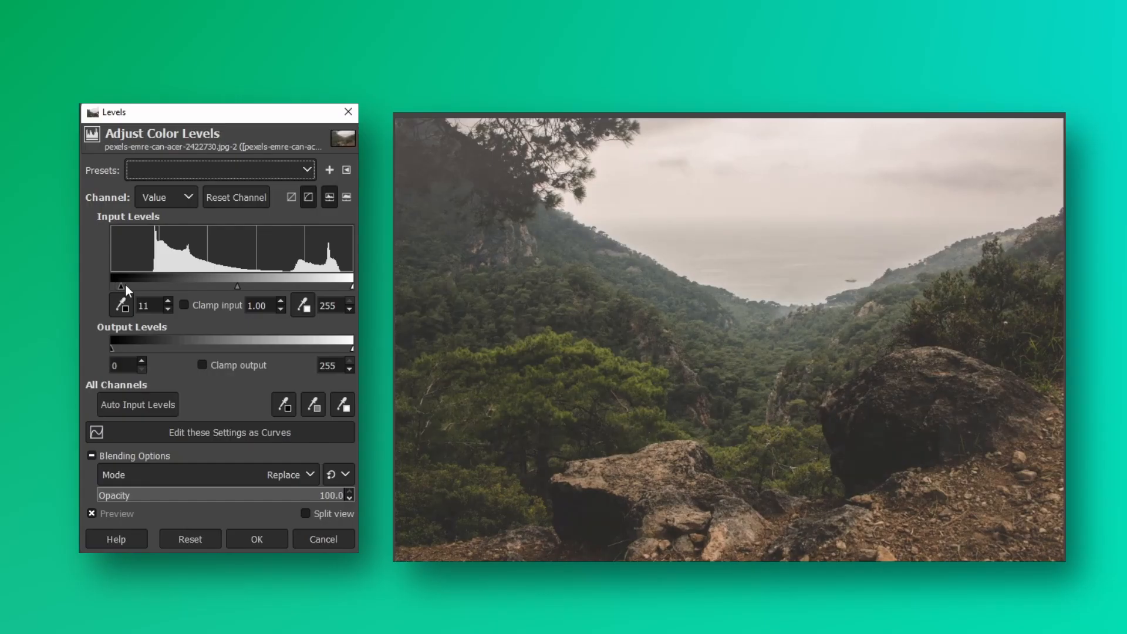
Try the input levels on the landscape photo, keeping black at 0 and white at 255 and setting the midtones to 0.95.
left_click_drag(125, 285, 98, 283)
mouse_move(353, 286)
left_mouse_down()
mouse_move(277, 288)
mouse_move(352, 280)
left_mouse_up()
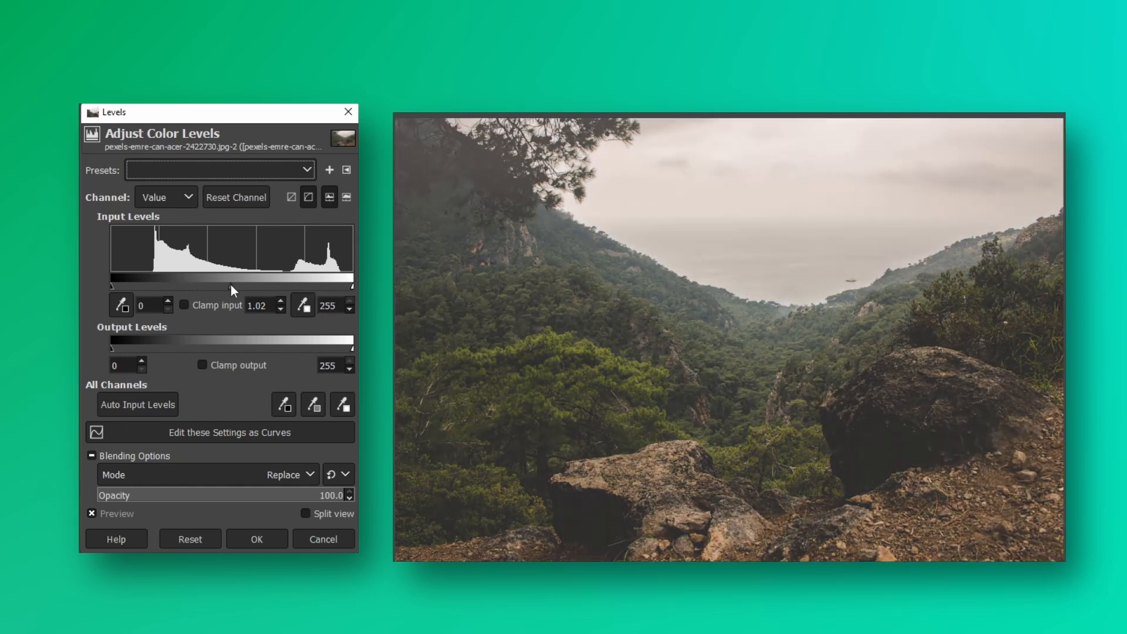
mouse_move(231, 285)
left_mouse_down()
mouse_move(202, 288)
mouse_move(258, 284)
mouse_move(234, 285)
left_mouse_up()
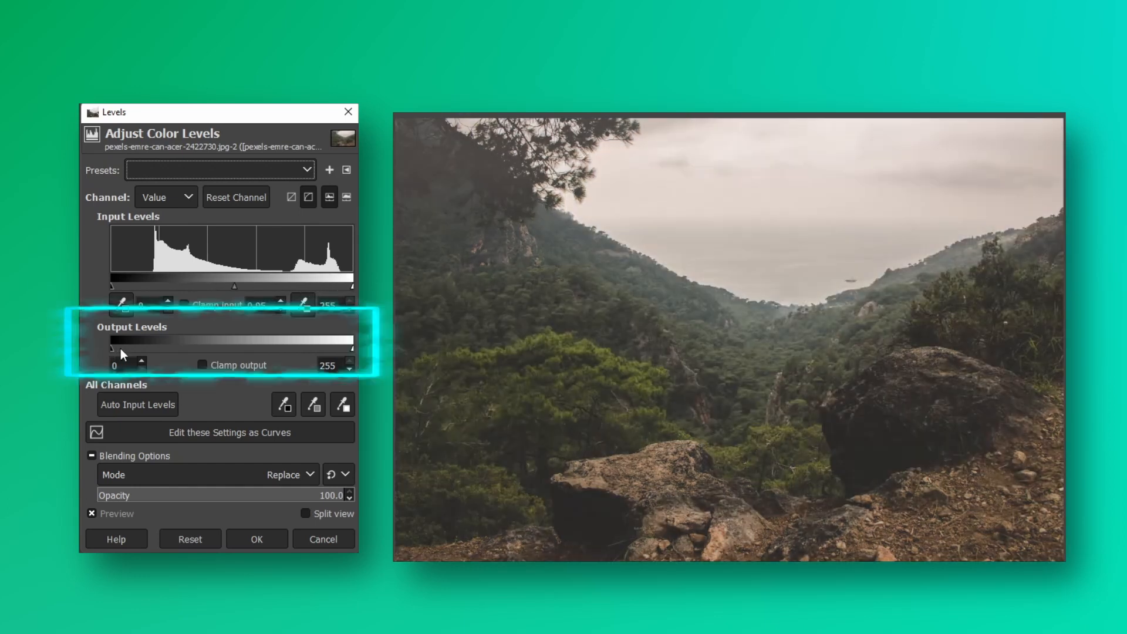
Try out the black and white output levels on the landscape photo and return them to 0 and 255.
mouse_move(129, 348)
left_mouse_down()
mouse_move(162, 347)
mouse_move(112, 347)
left_mouse_up()
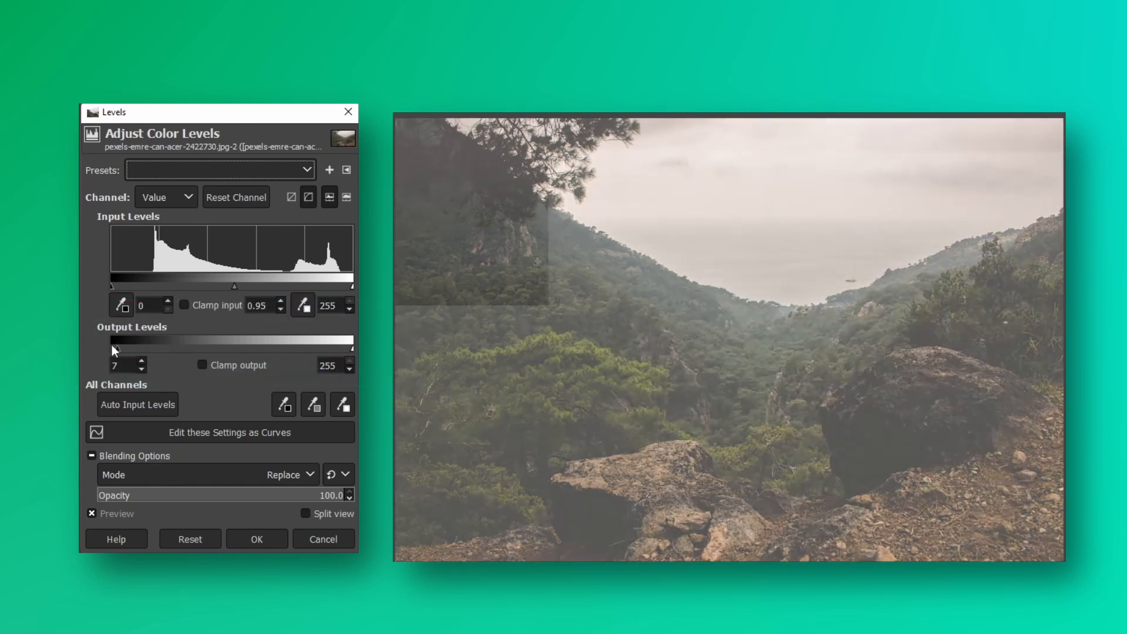
left_click_drag(353, 348, 261, 353)
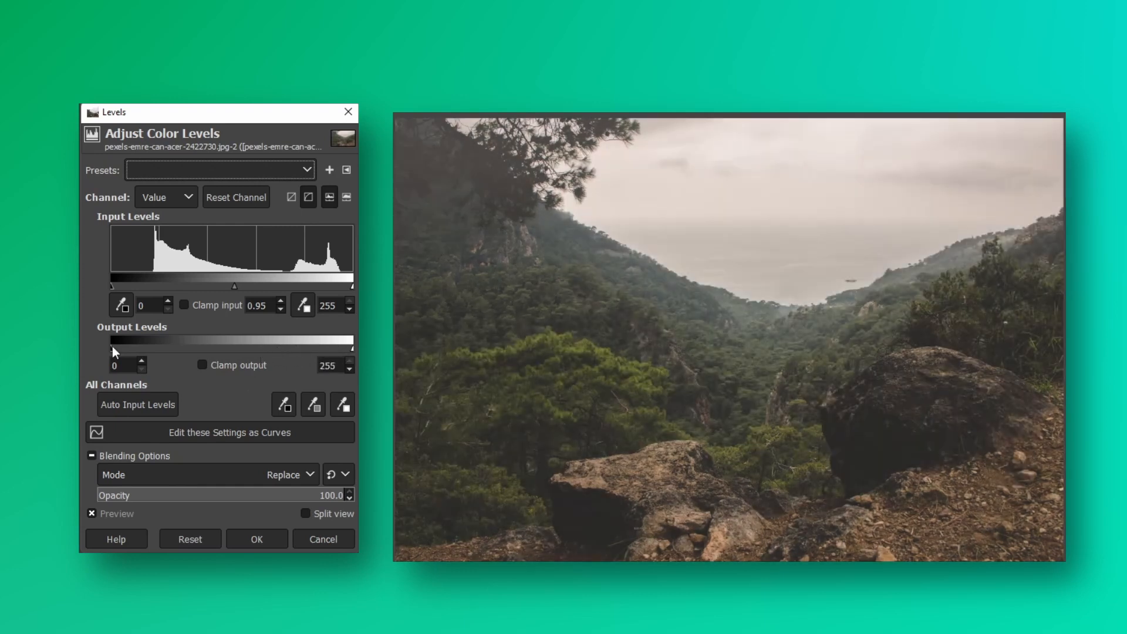
mouse_move(111, 347)
left_mouse_down()
mouse_move(224, 344)
mouse_move(112, 347)
left_mouse_up()
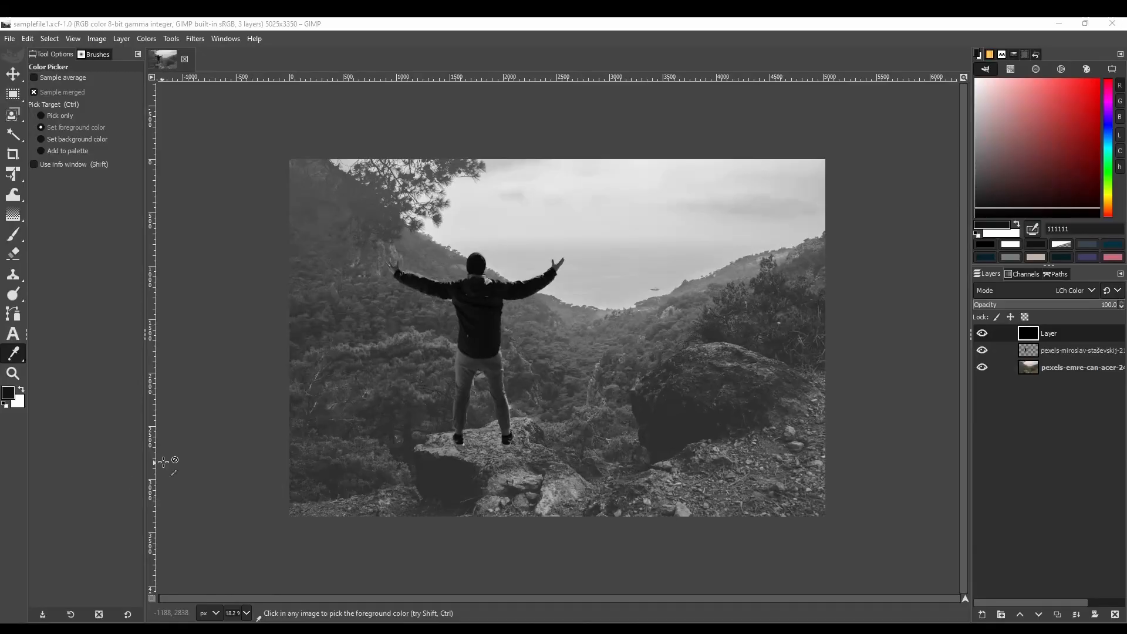
Sample the rock's dark shadow with the Color Picker info window and read its brightness value in HSV.
mouse_move(17, 355)
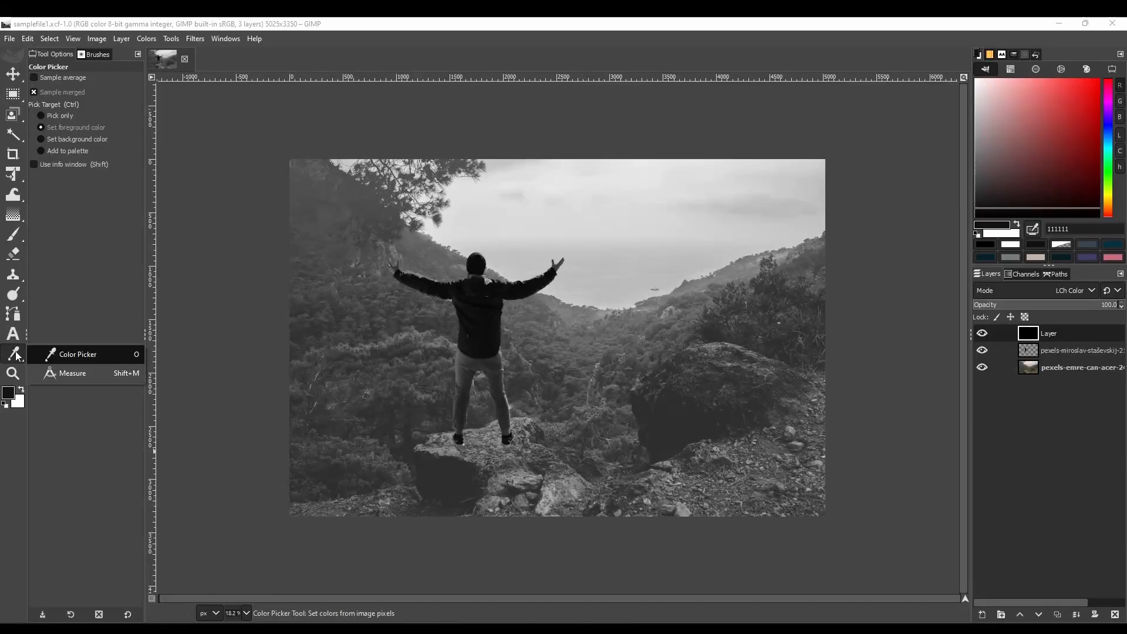
left_click(79, 355)
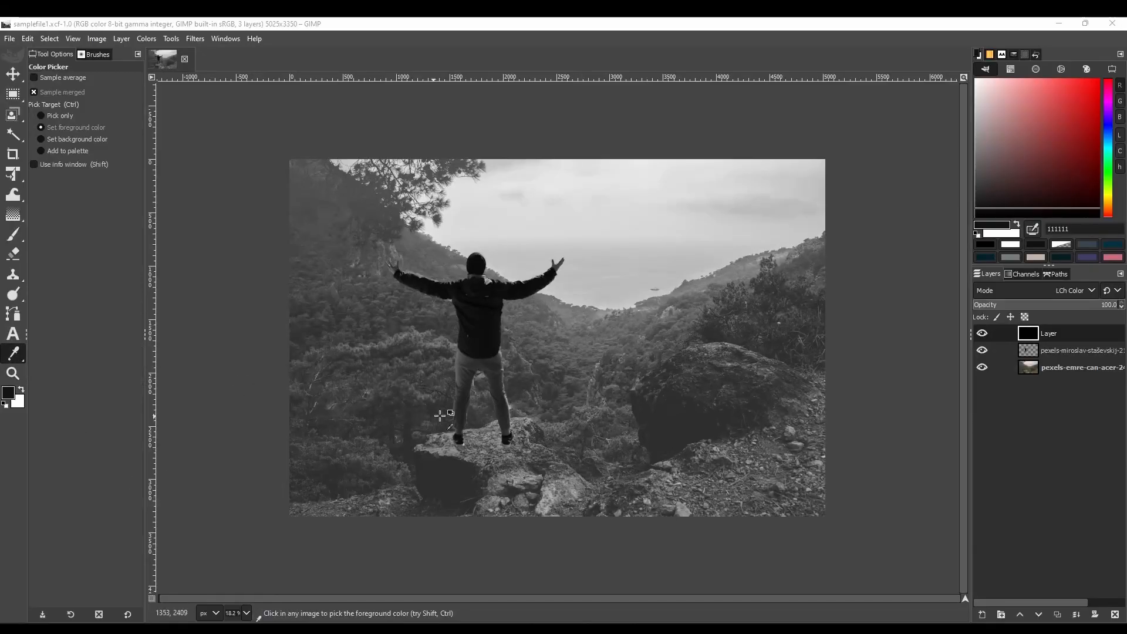
left_click(449, 467, "shift")
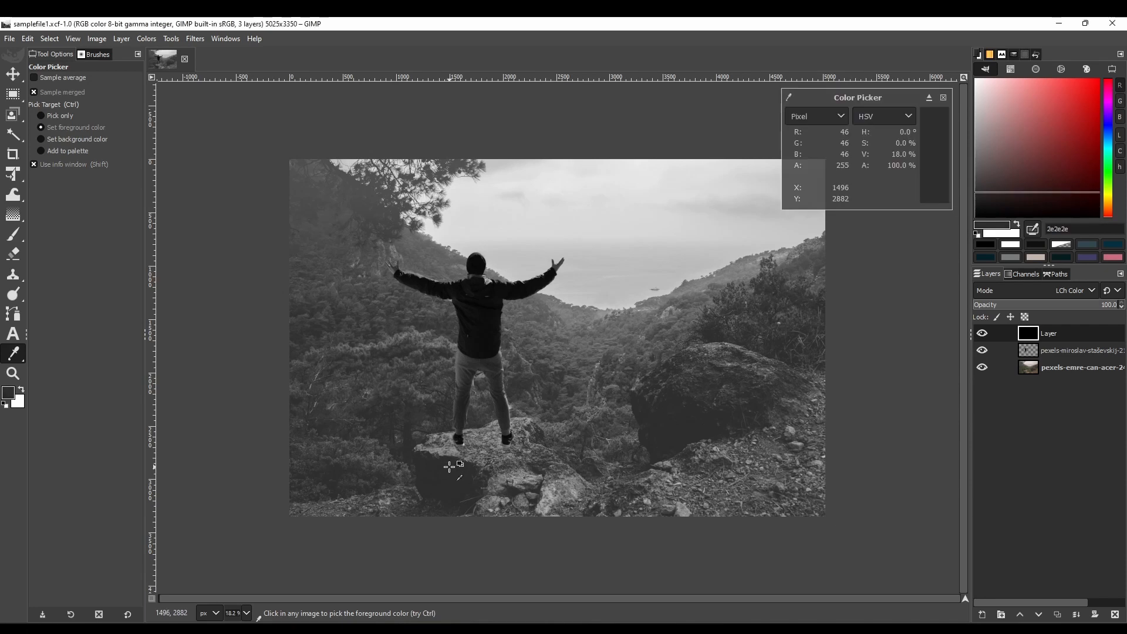
left_click(880, 111)
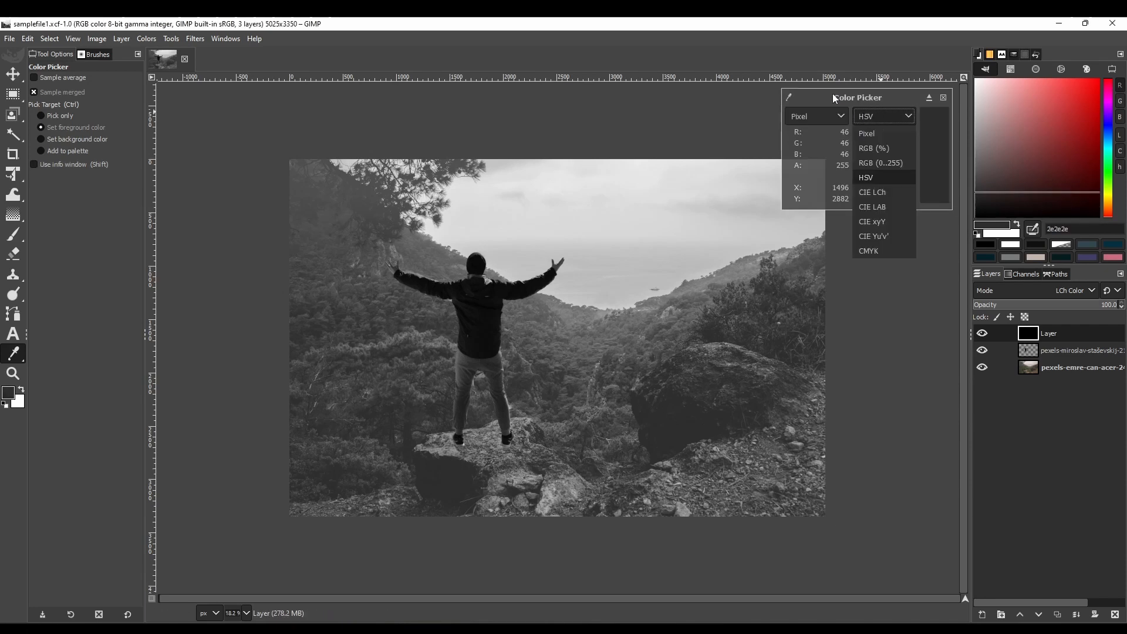
left_click(901, 108)
left_click(885, 117)
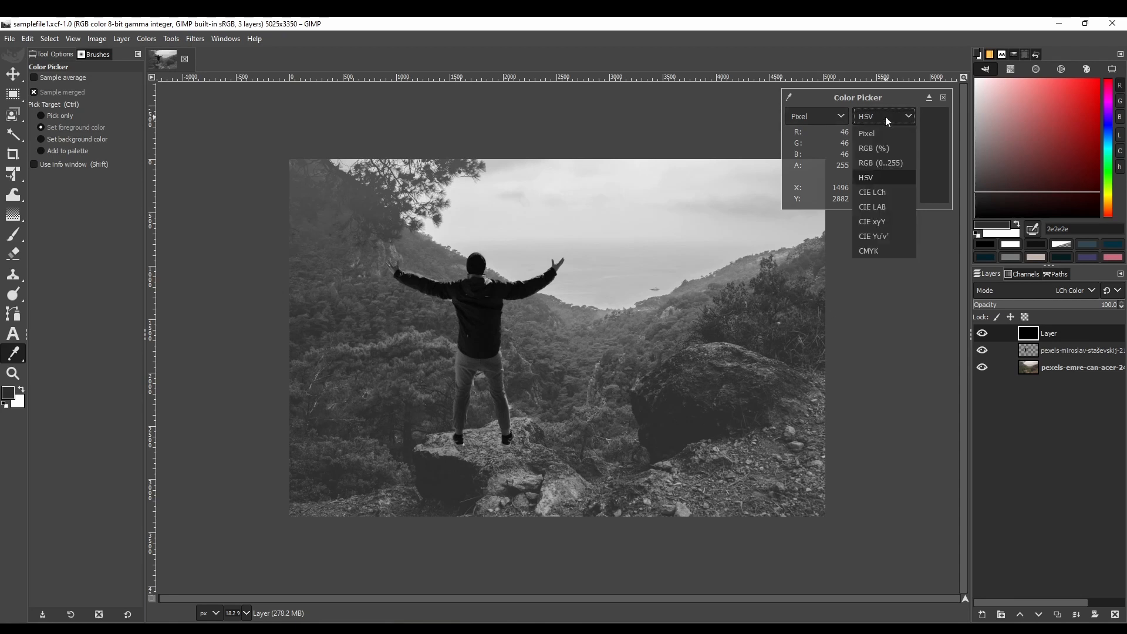
left_click(875, 178)
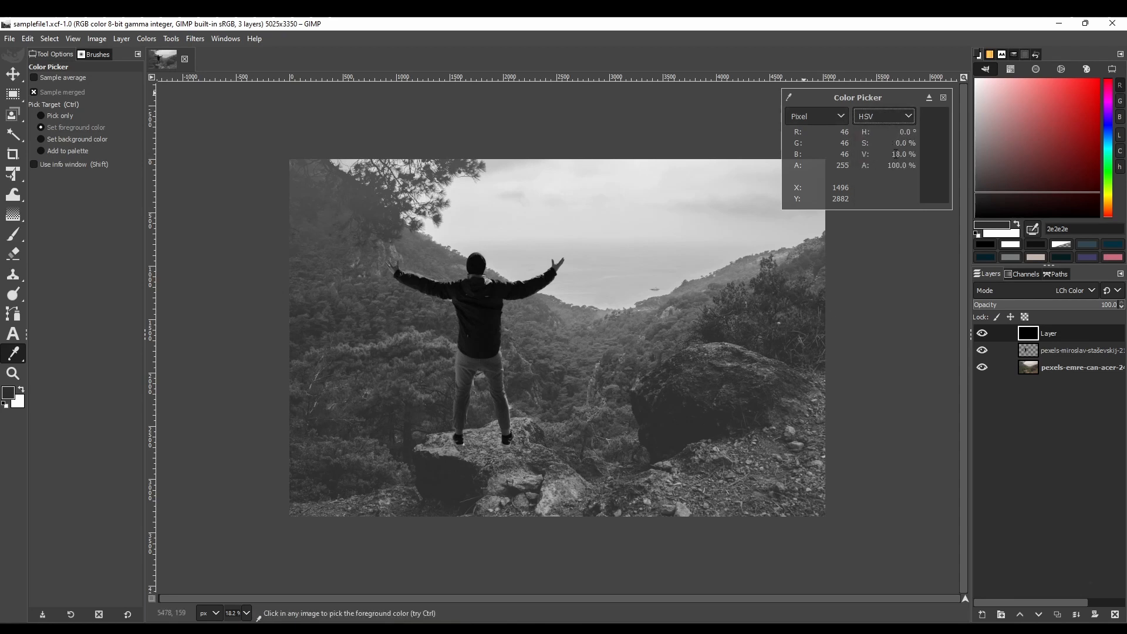
left_click_drag(896, 154, 930, 157)
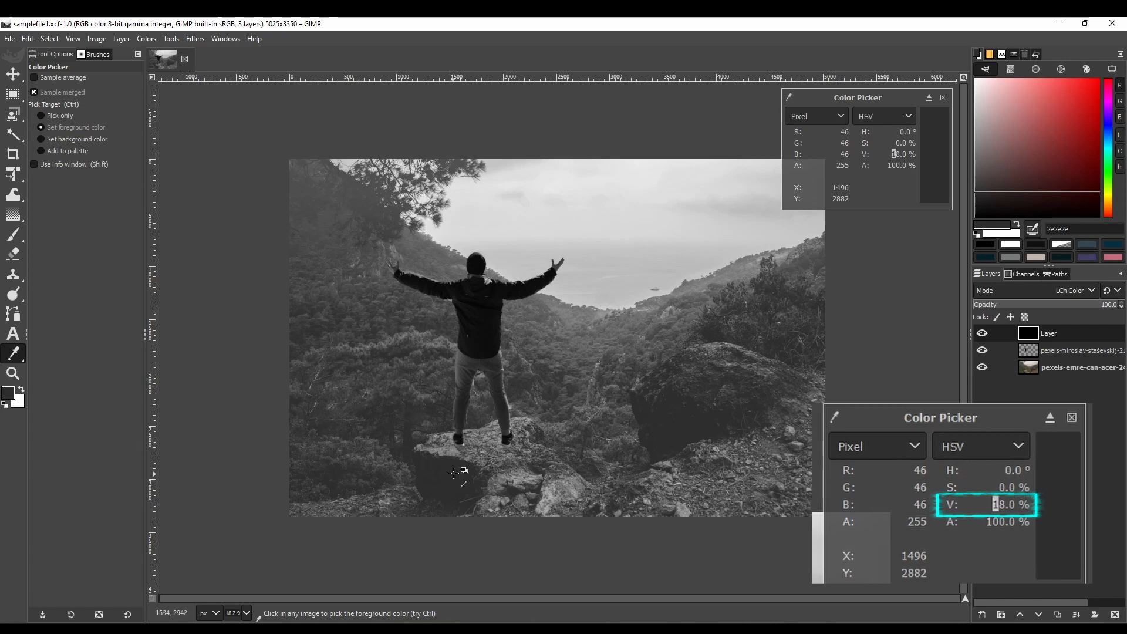
Sample the man's dark shoe and the bright surface of the rock to compare their HSV brightness values.
scroll(454, 474, "up", 4)
left_click(452, 422)
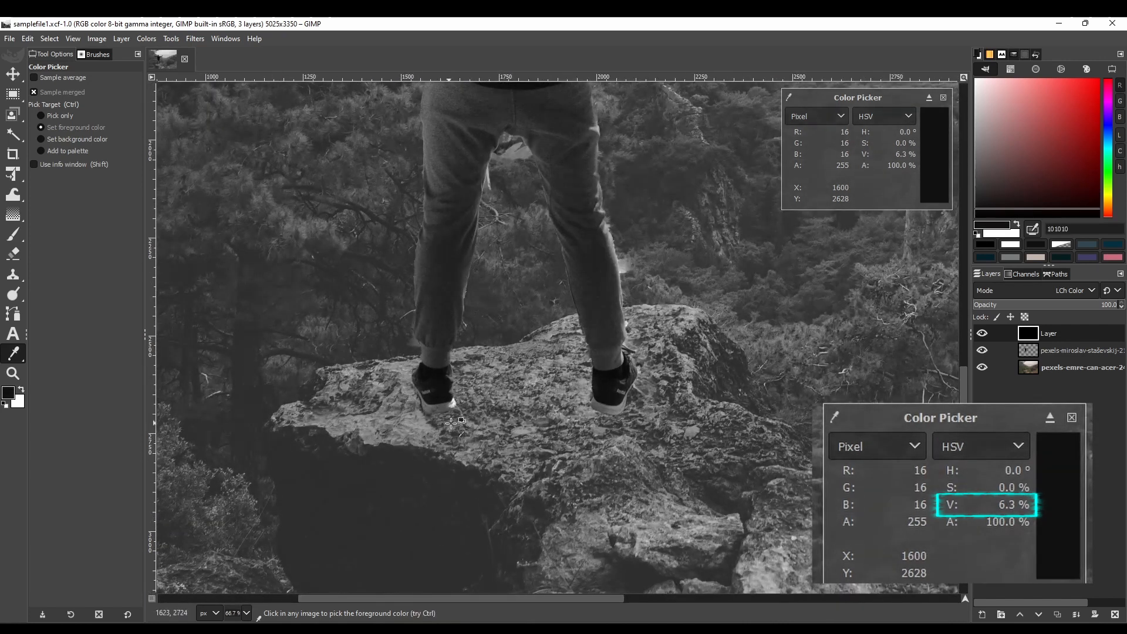
left_click(408, 434)
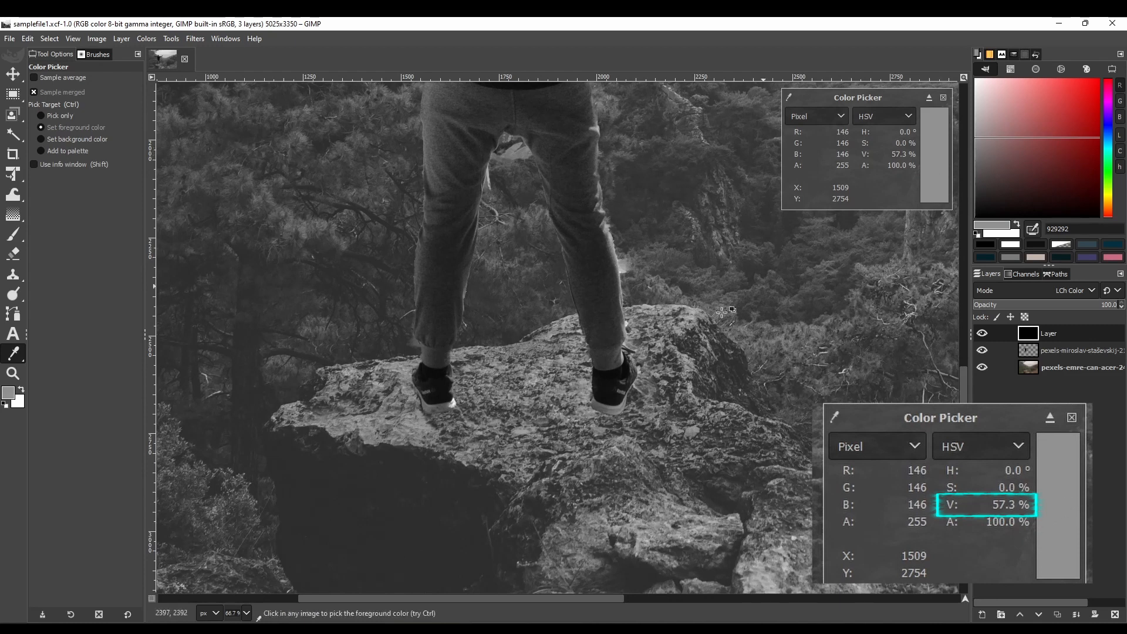
left_click(440, 395)
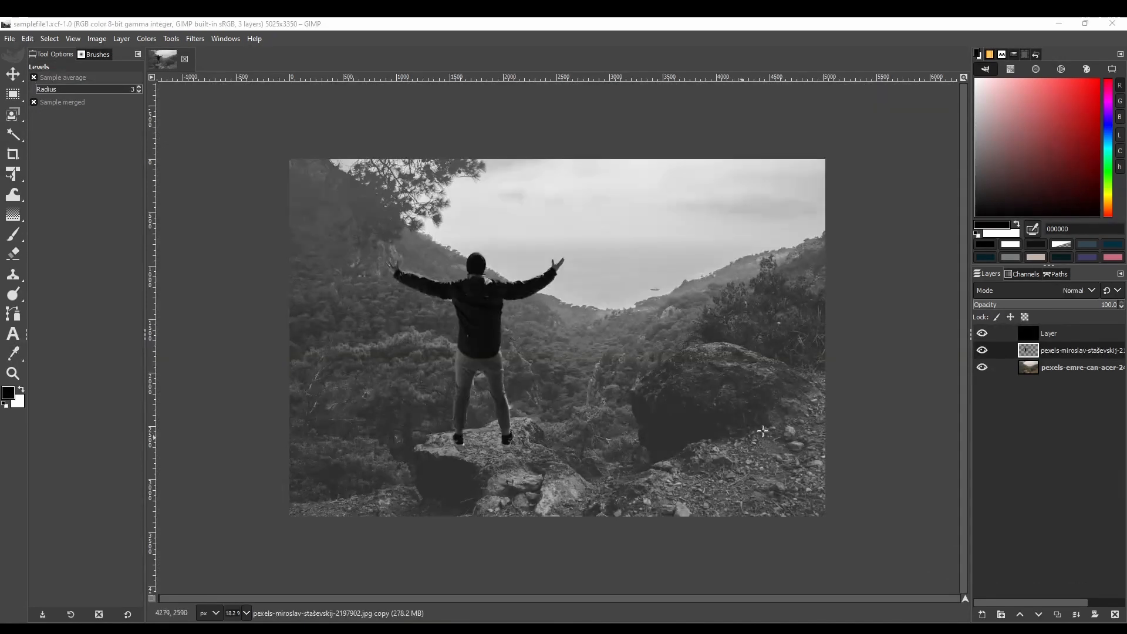
Enable the Color Picker info window and compare the HSV brightness of the rock's shadow with the darkest part of the shoe.
scroll(405, 417, "up", 5)
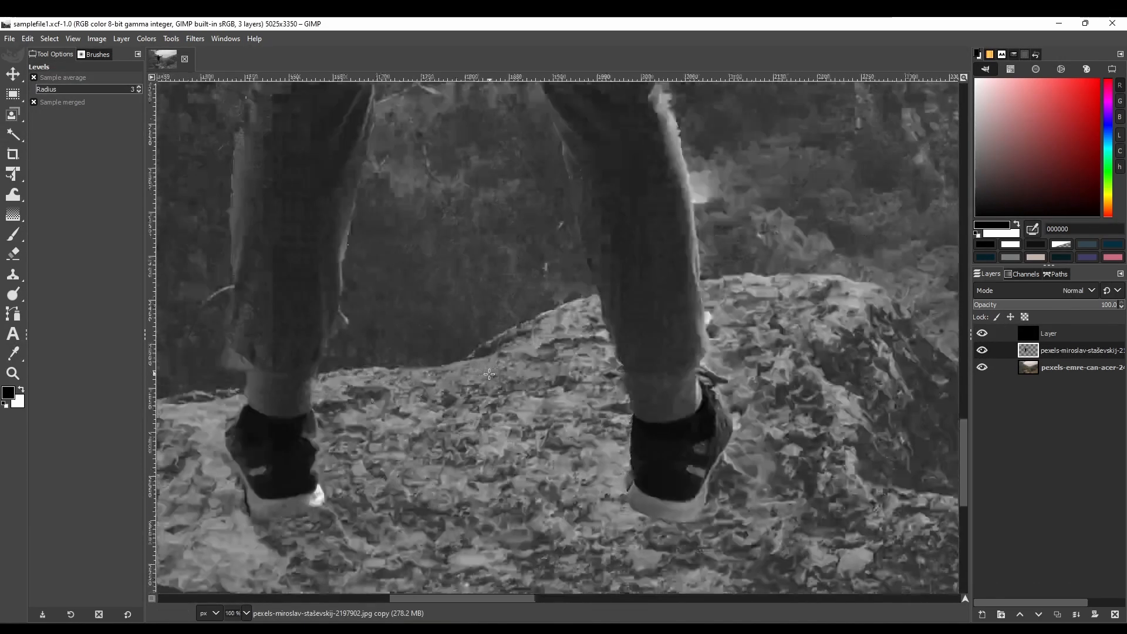
scroll(490, 374, "up", 2)
left_click(13, 353)
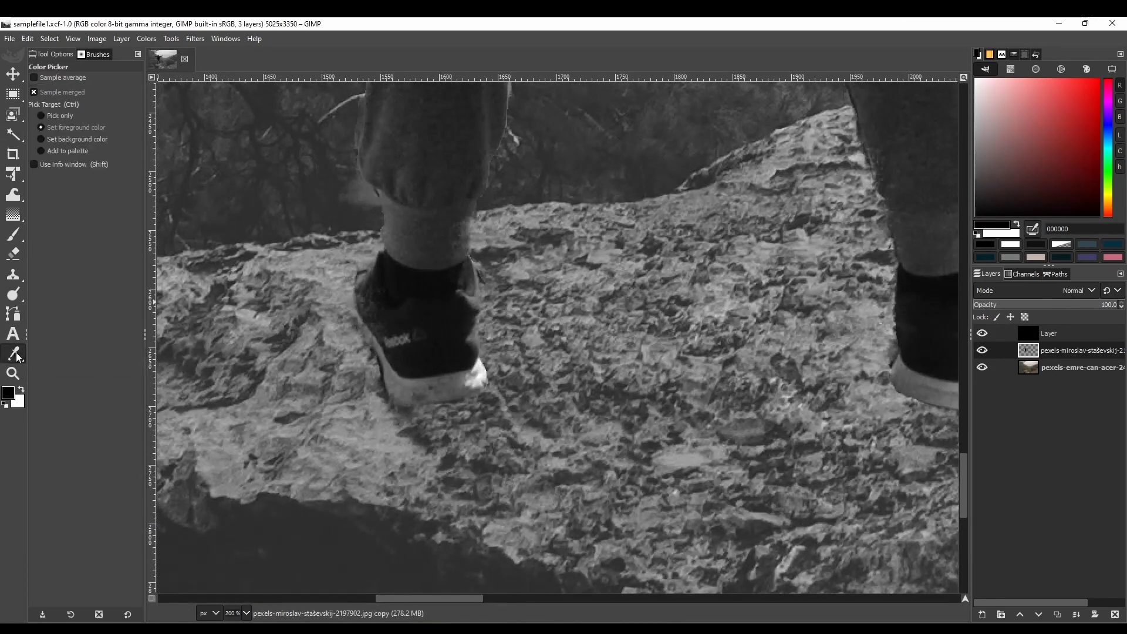
left_click_drag(430, 394, 474, 317)
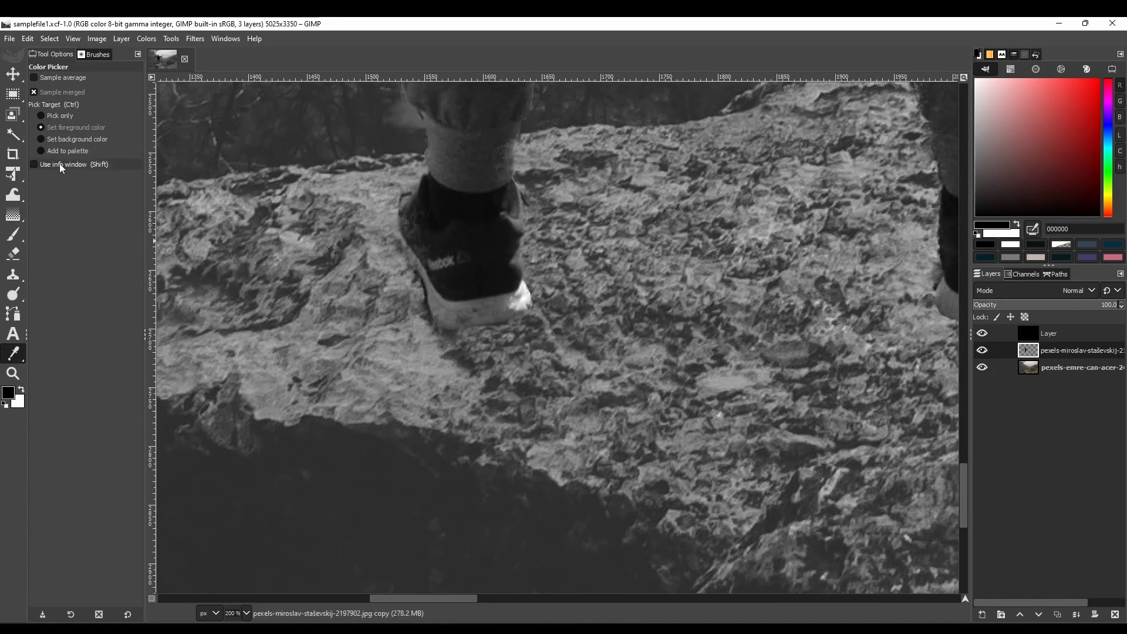
left_click(56, 163)
left_click(381, 467)
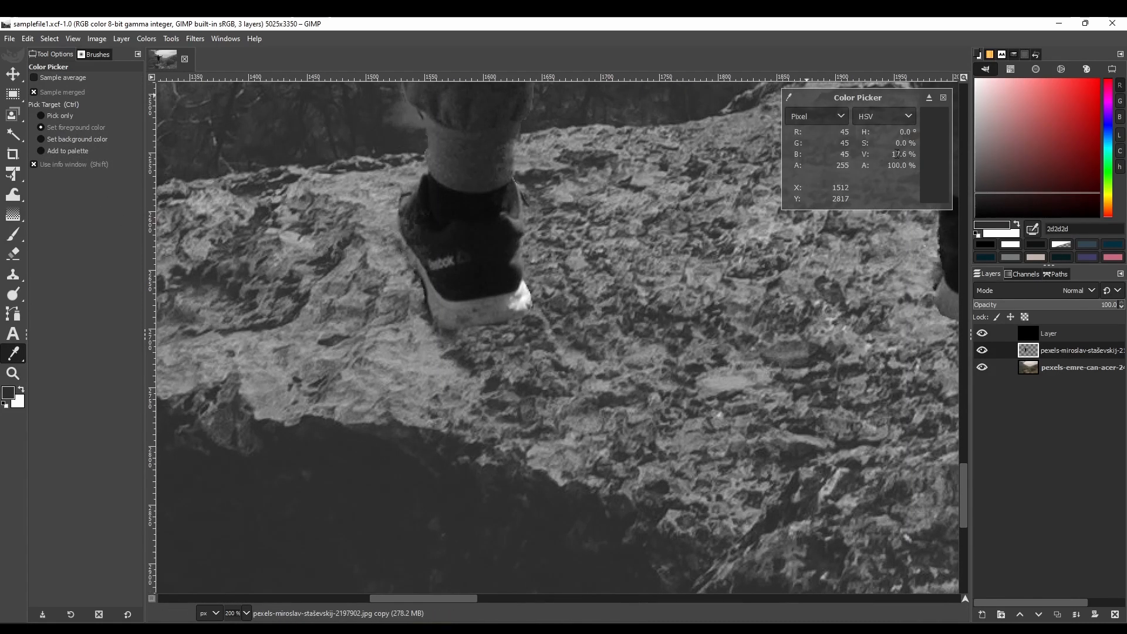
left_click_drag(892, 154, 898, 154)
left_click(498, 270)
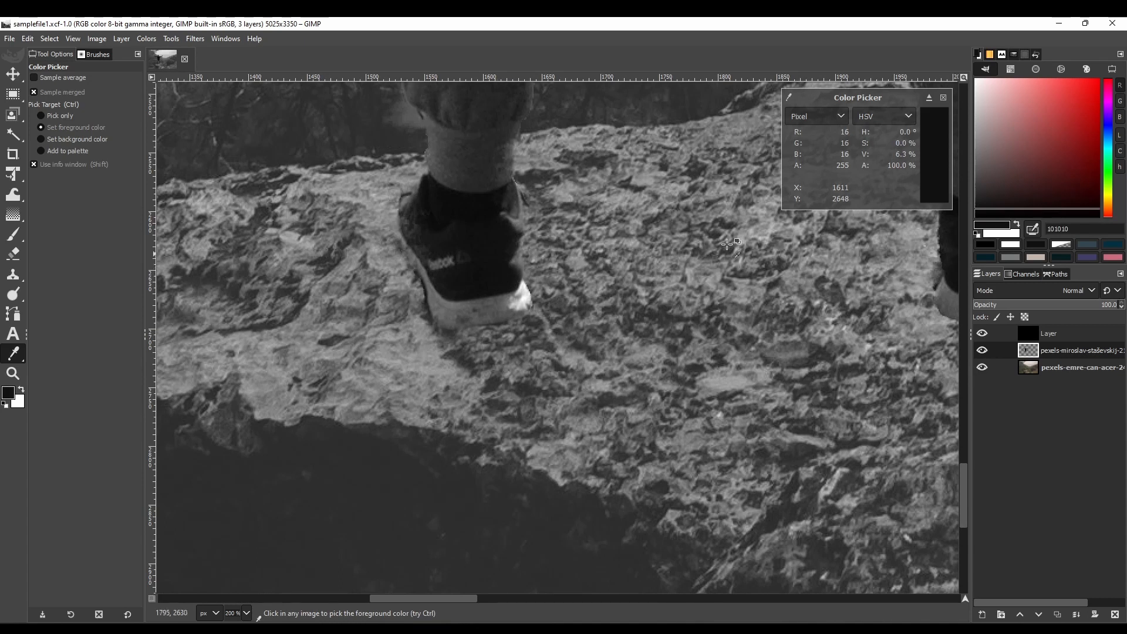
Sample the bright trouser edge beneath the man's jacket and a bright area by his feet to compare their HSV brightness.
scroll(599, 240, "down", 5)
left_click_drag(696, 152, 473, 433)
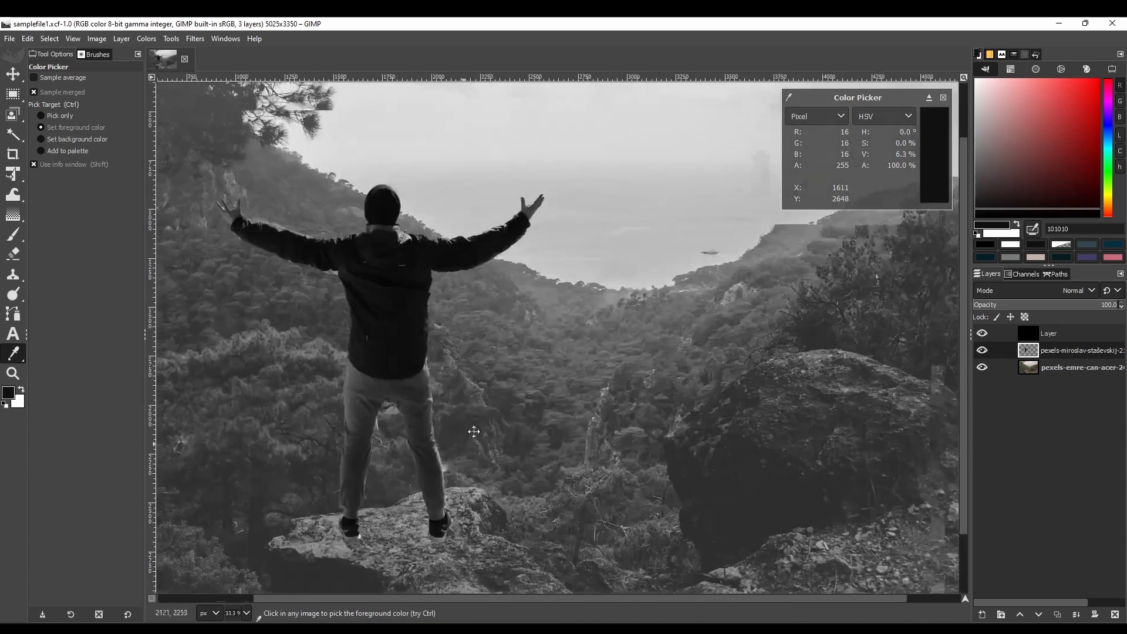
scroll(458, 306, "up", 5)
left_click_drag(418, 320, 533, 41)
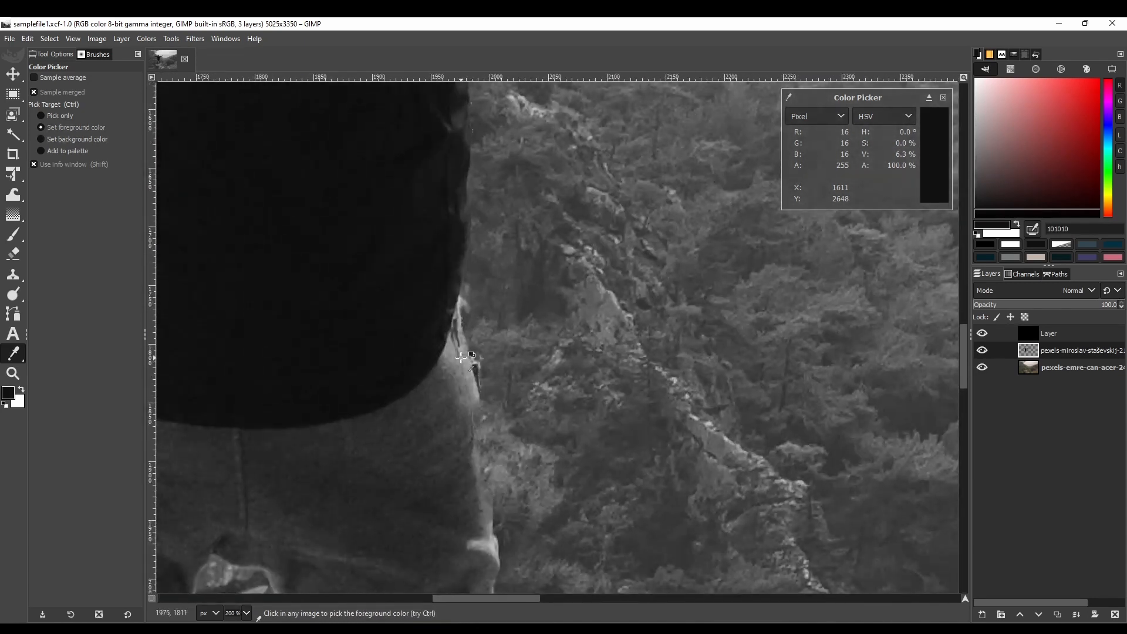
left_click(462, 357)
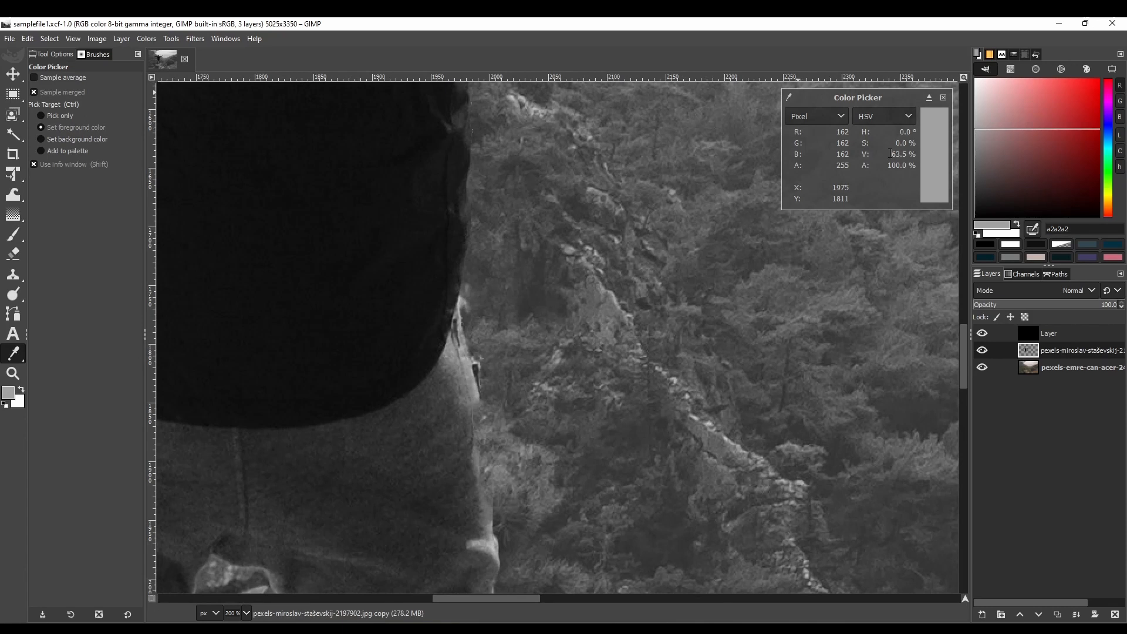
left_click_drag(585, 404, 699, 82)
left_click_drag(581, 311, 702, 76)
left_click_drag(399, 557, 564, 182)
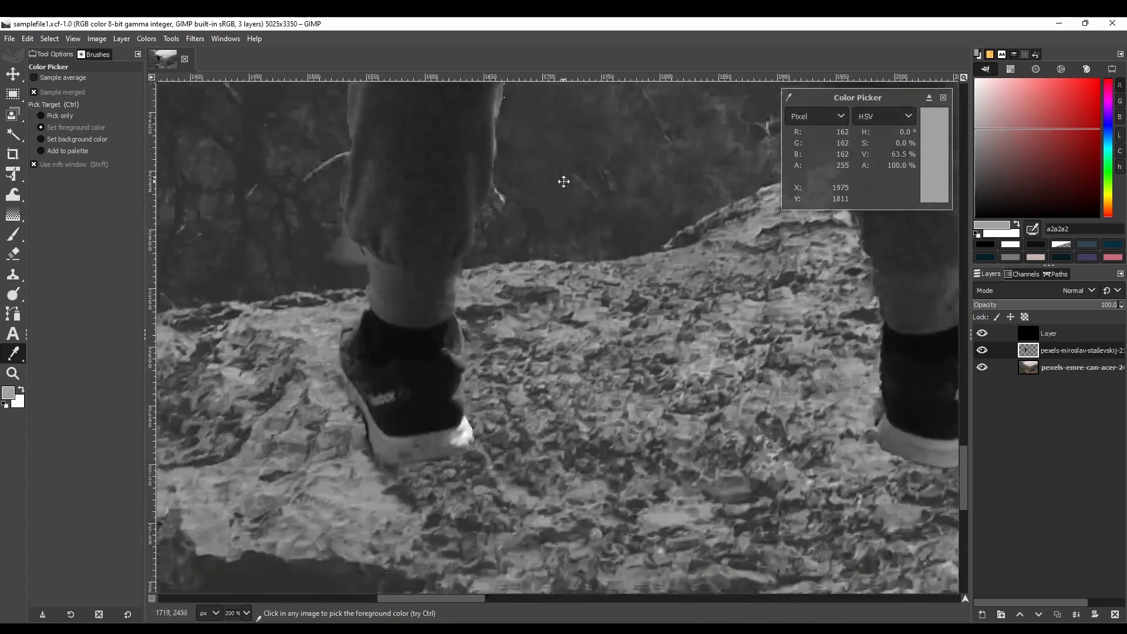
left_click(373, 498)
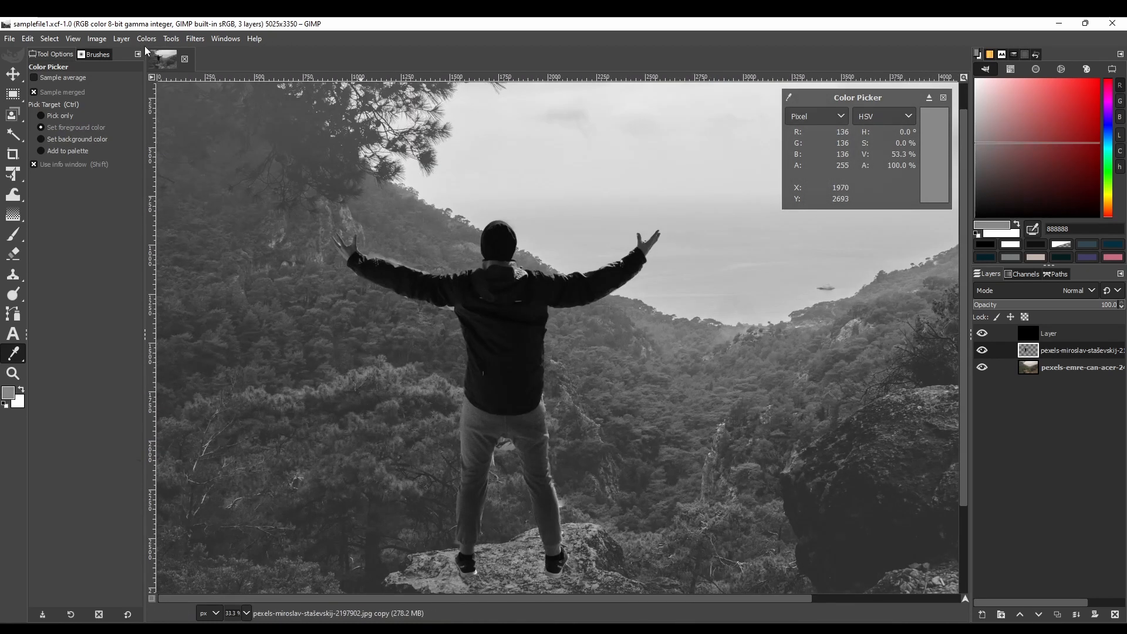
Start a Levels adjustment on the cut-out man's layer and raise its black output level to 25.
left_click(146, 39)
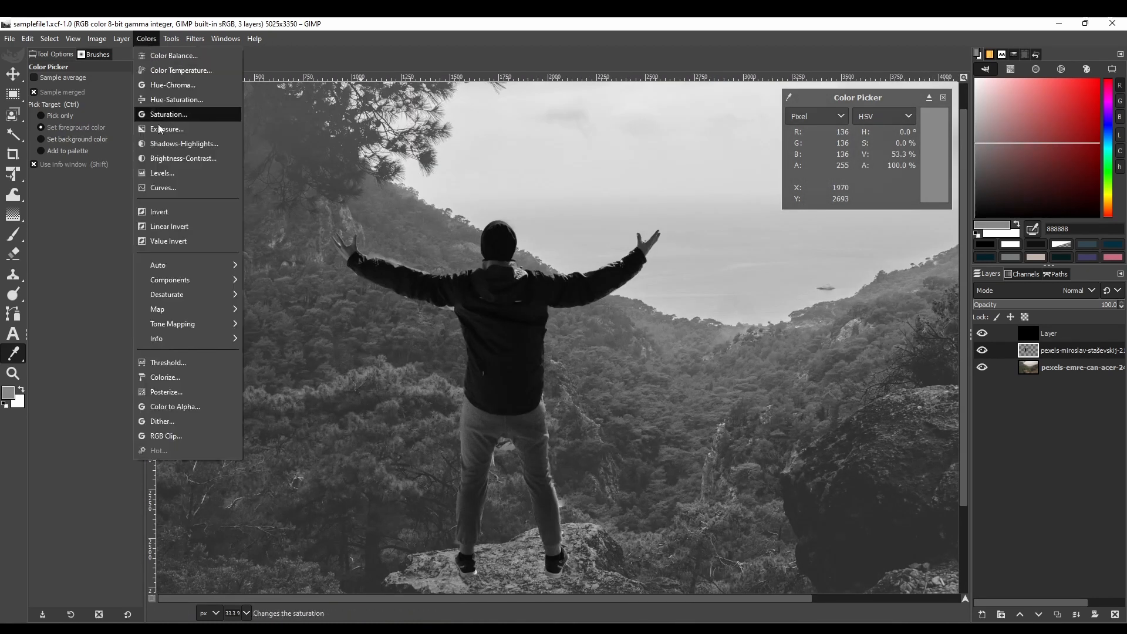
left_click(160, 188)
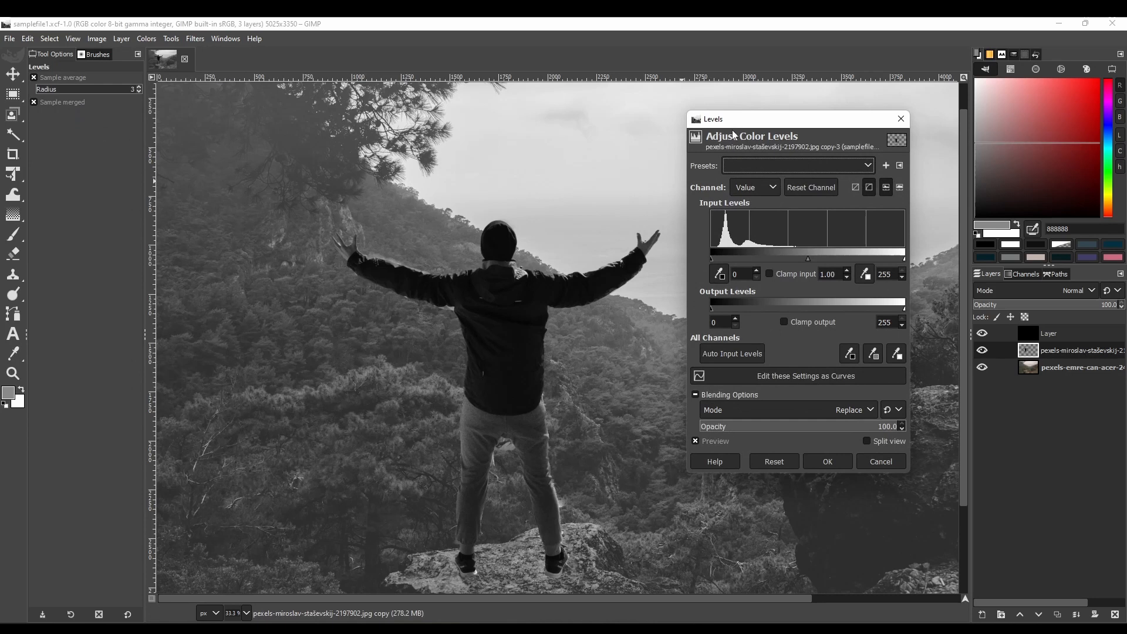
scroll(408, 432, "up", 4)
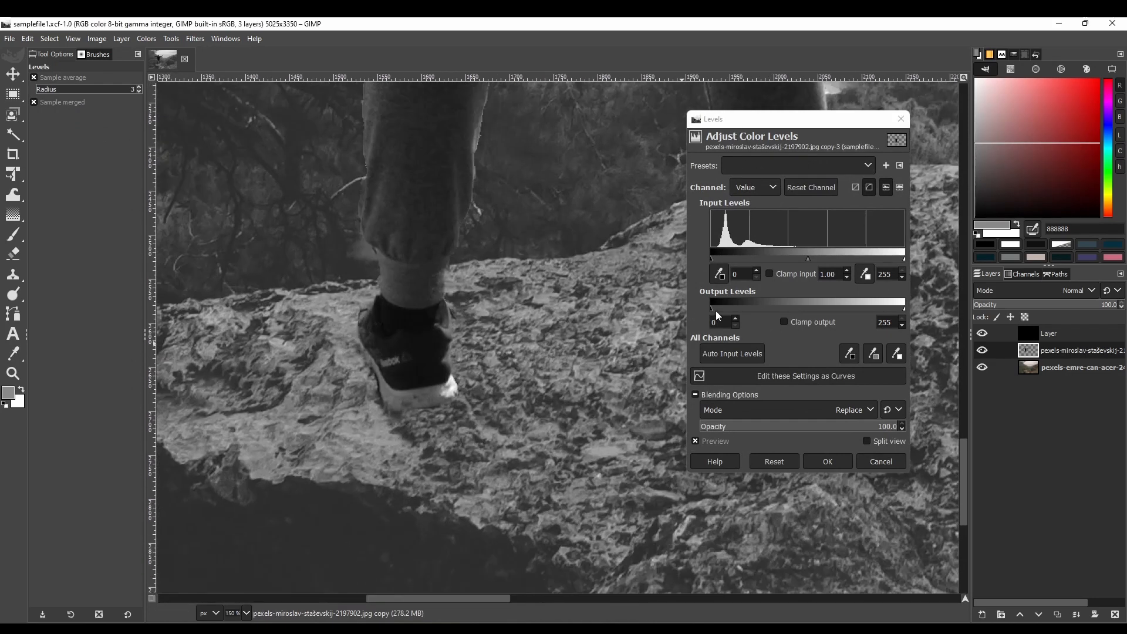
left_click_drag(716, 312, 731, 308)
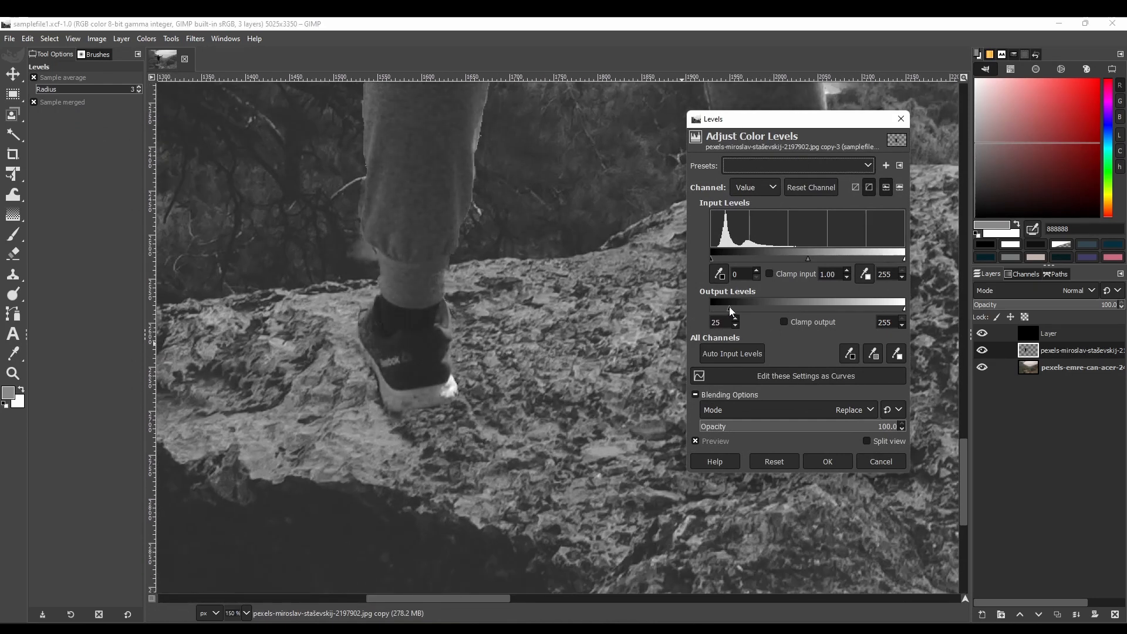
Lower the white output level of the man's layer to 189 while checking the highlights on his jacket.
left_click_drag(440, 261, 364, 505)
left_click_drag(529, 198, 304, 478)
left_click_drag(552, 129, 441, 492)
scroll(440, 492, "up", 8)
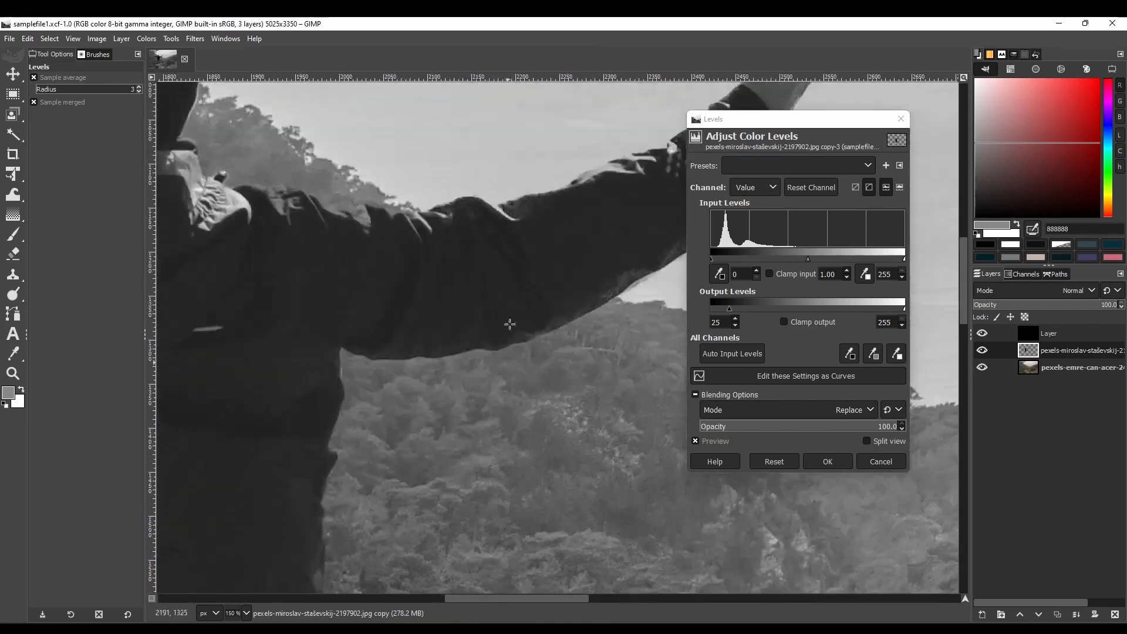
left_click_drag(904, 309, 844, 318)
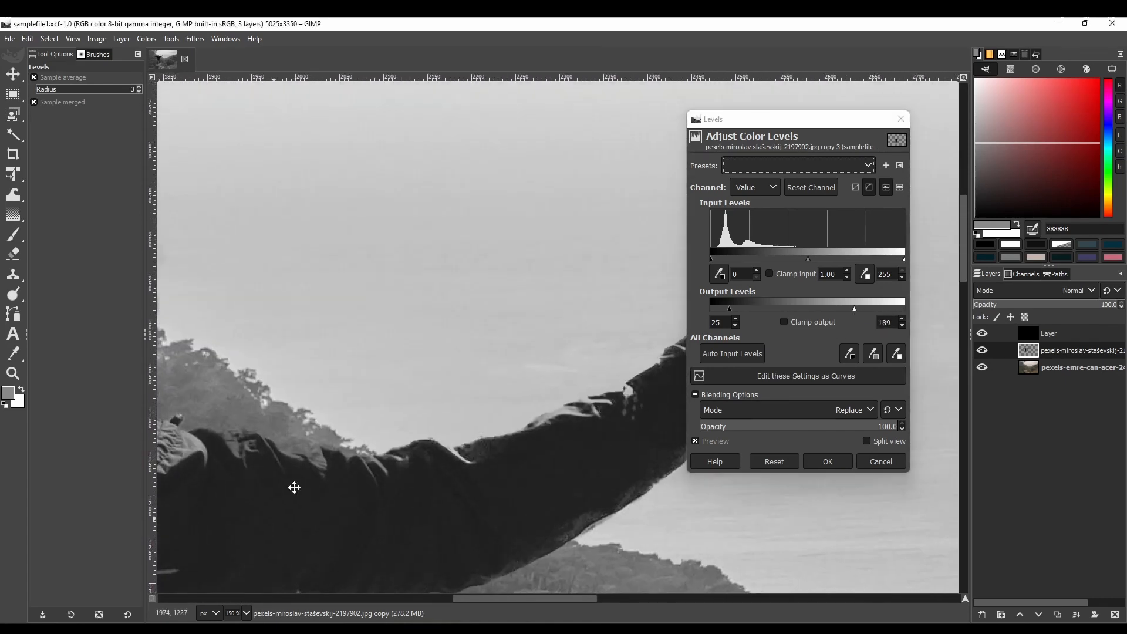
Raise the man's black output level to 29 and compare his shoes with and without the adjustment.
scroll(295, 486, "down", 15)
scroll(537, 263, "down", 2)
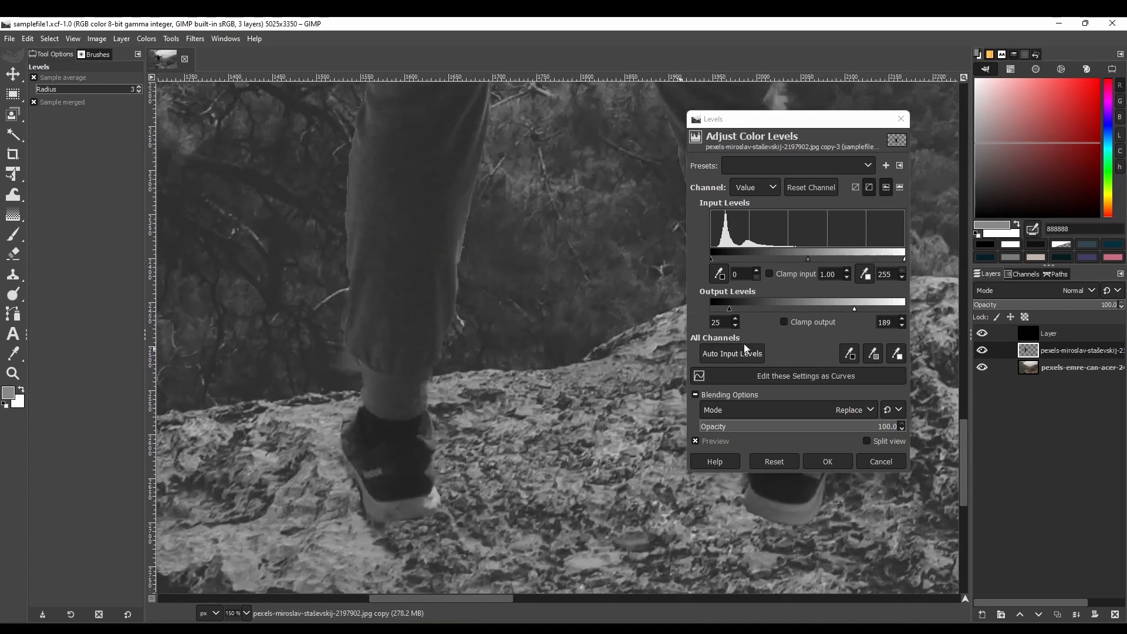
left_click_drag(728, 307, 728, 308)
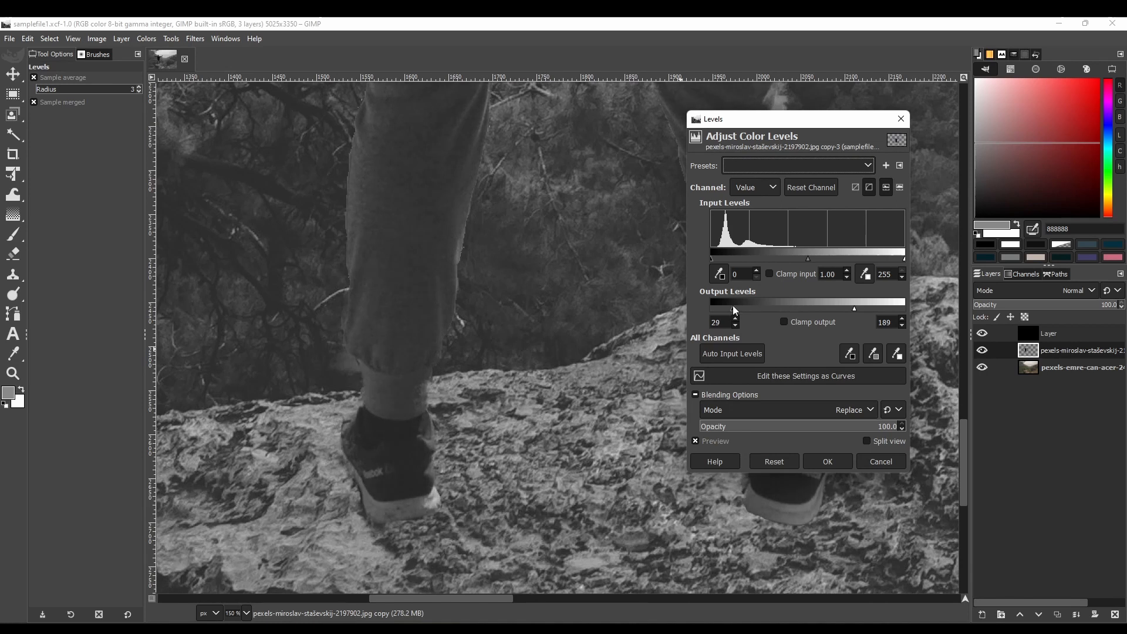
left_click(709, 443)
left_click(710, 443)
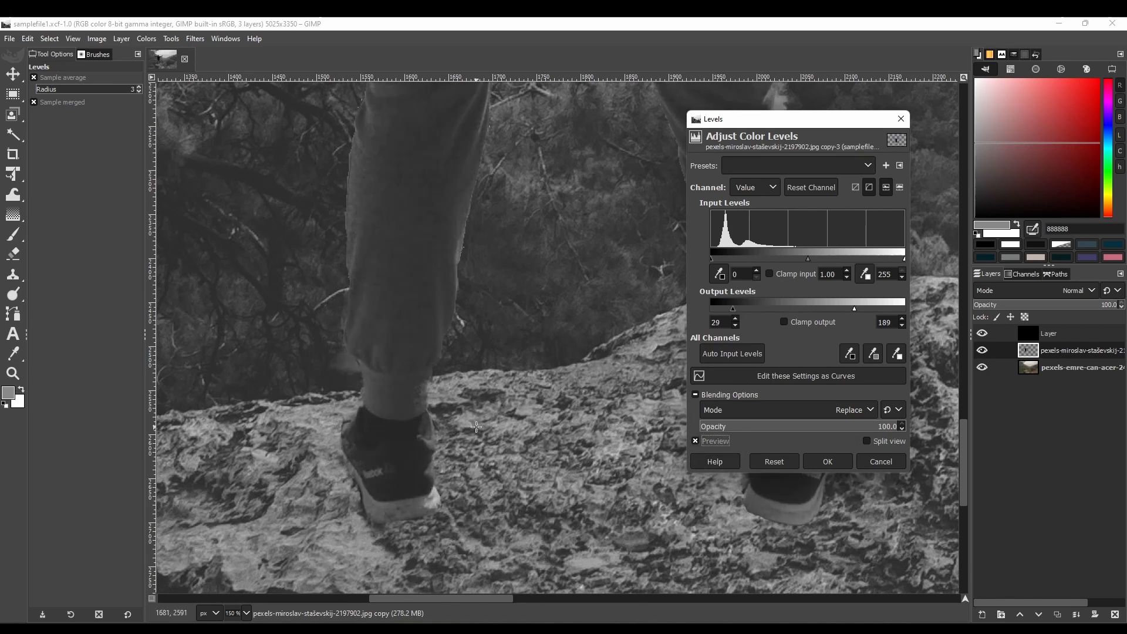
Compare the whole man before and after in split view, then apply the Levels adjustment.
scroll(477, 427, "down", 5)
scroll(490, 421, "up", 2)
scroll(522, 424, "down", 2)
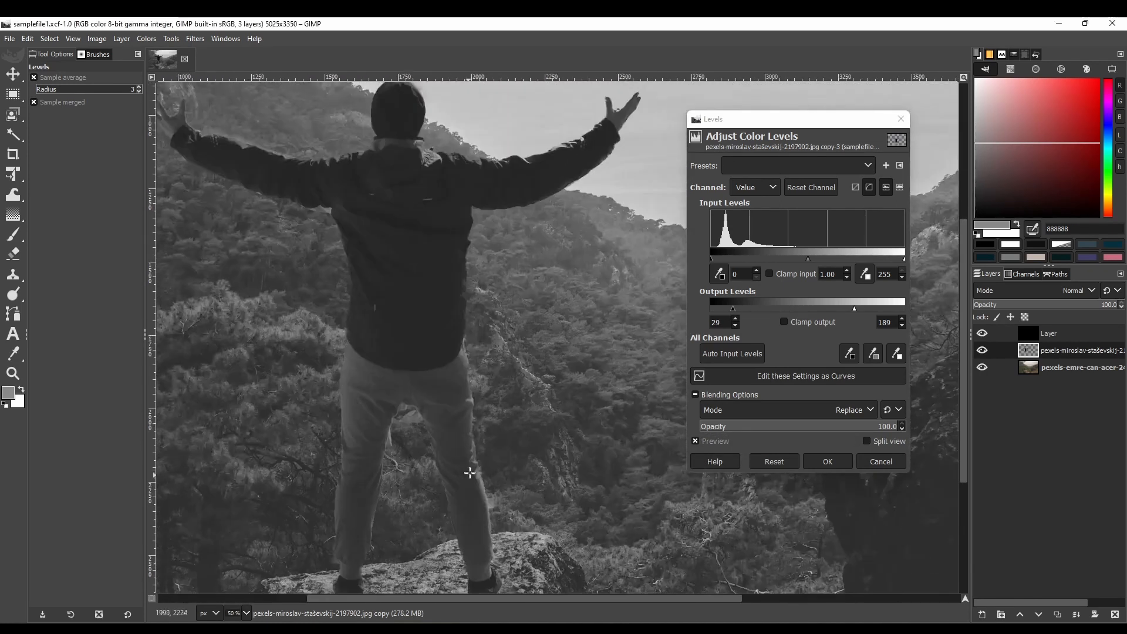
left_click(867, 441)
left_click_drag(465, 402, 621, 403)
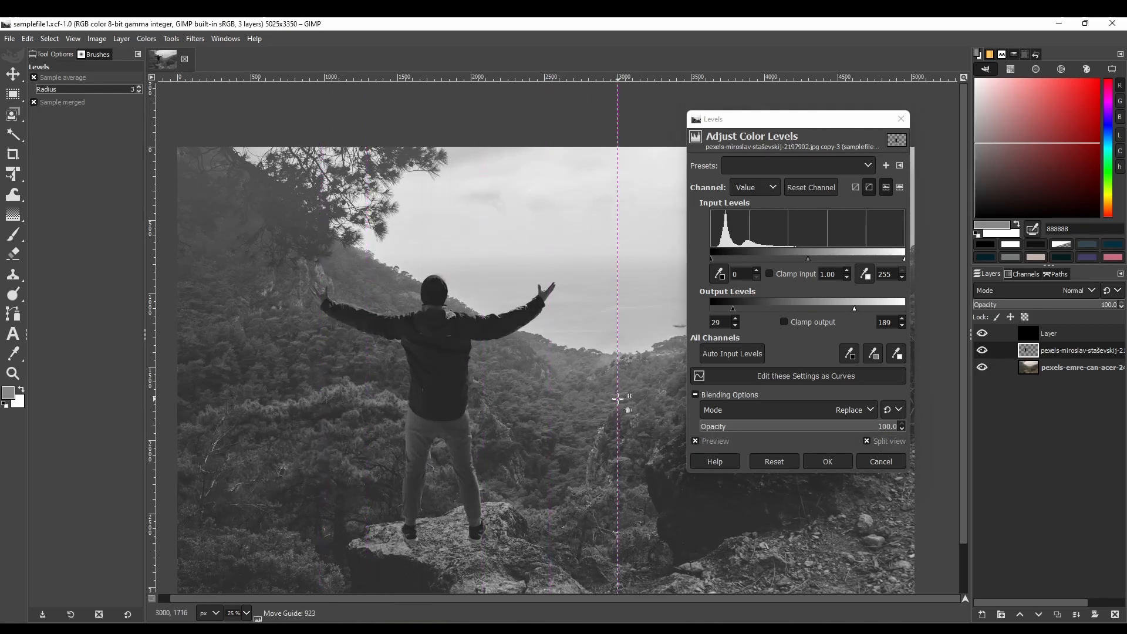
left_click(828, 462)
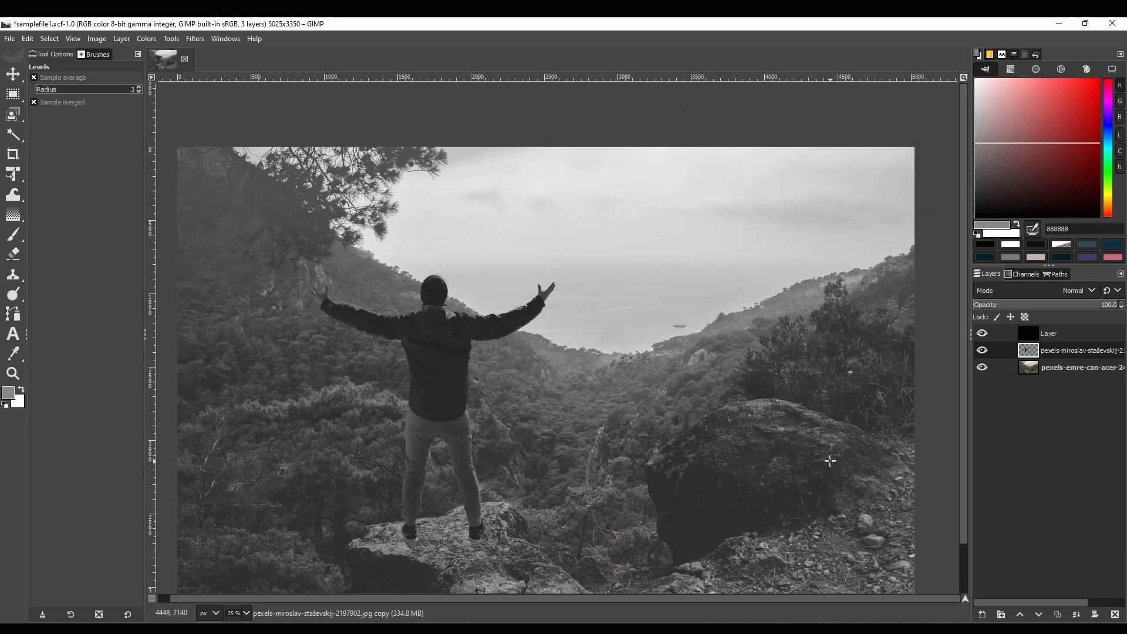
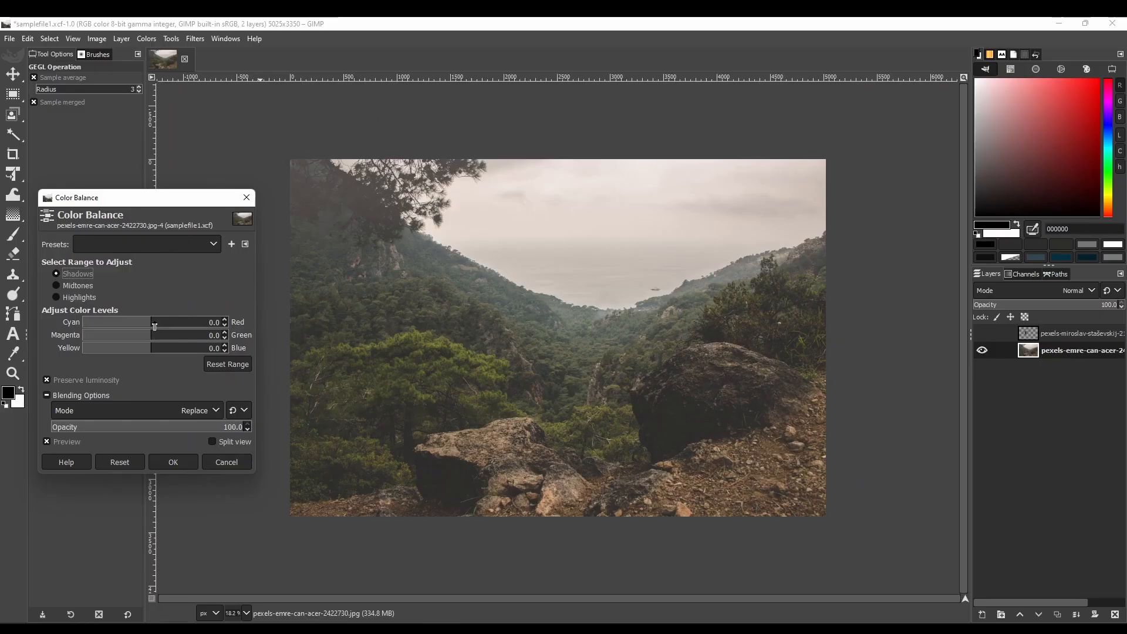
Try out Color Balance adjustments on the landscape photo's shadows and highlights.
left_click(441, 183)
left_click_drag(640, 281, 665, 291)
left_click_drag(166, 328, 191, 326)
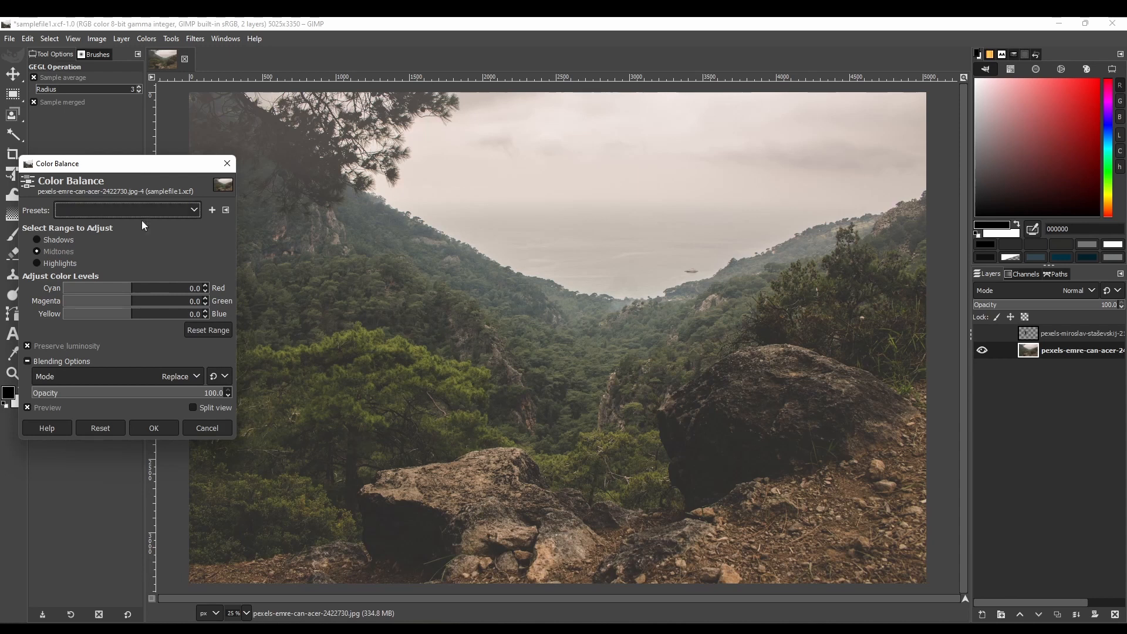
left_click(97, 265)
left_click_drag(131, 296, 149, 314)
left_click_drag(132, 316, 172, 298)
left_click(54, 251)
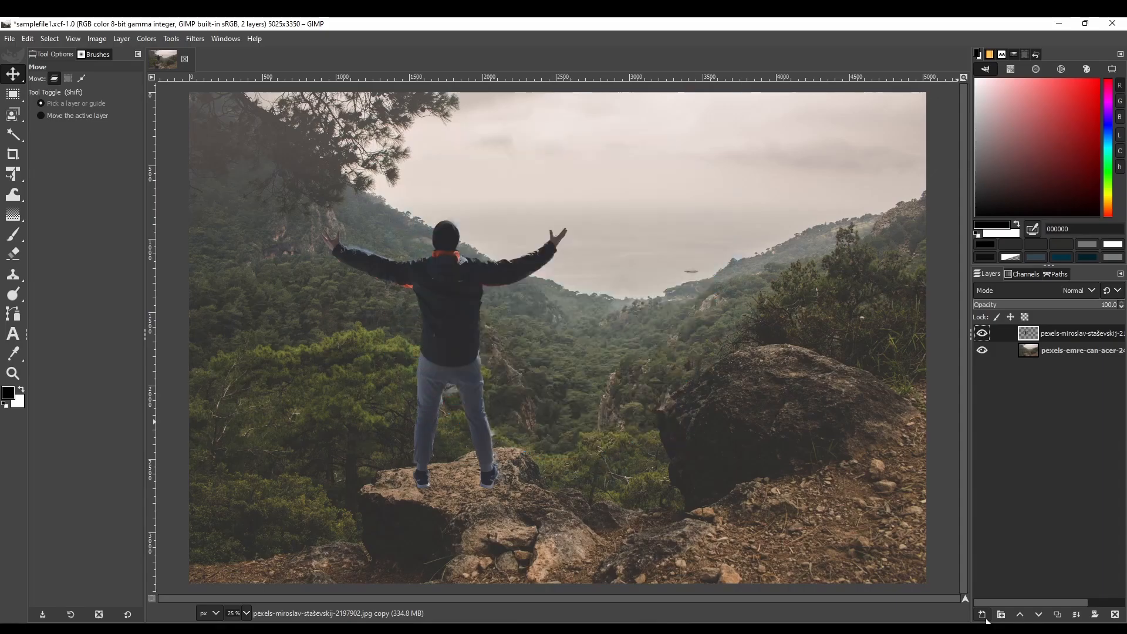
Add a new layer above the man and fill it with the 50% lightness gray 777777.
left_click(1036, 608)
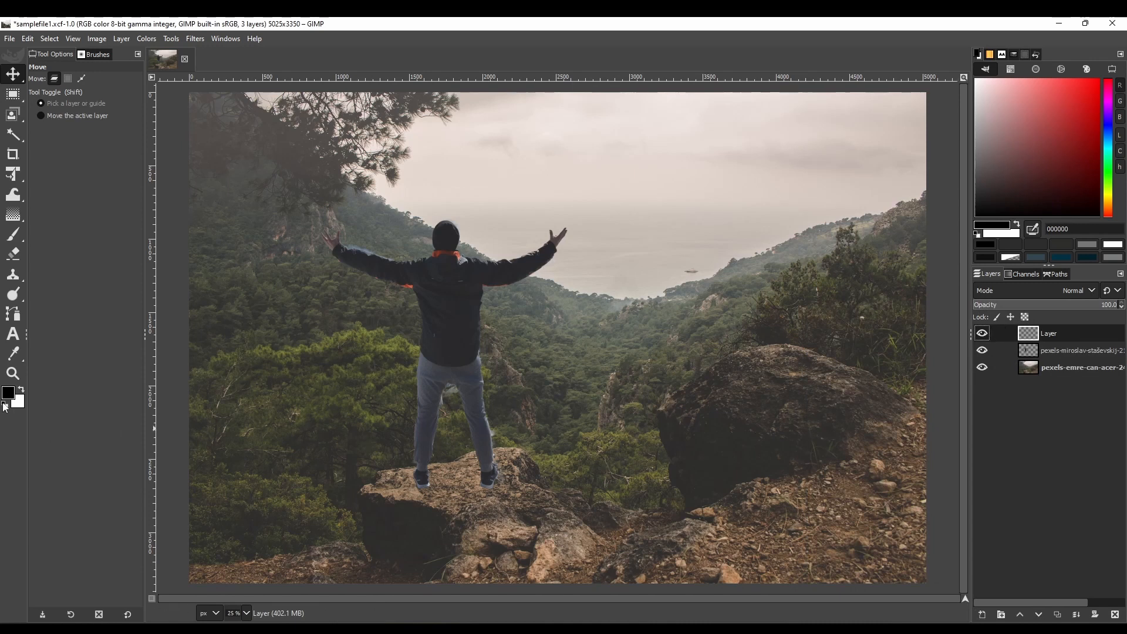
left_click(9, 393)
type("50")
key("Return")
left_click(165, 493)
left_click_drag(9, 393, 359, 378)
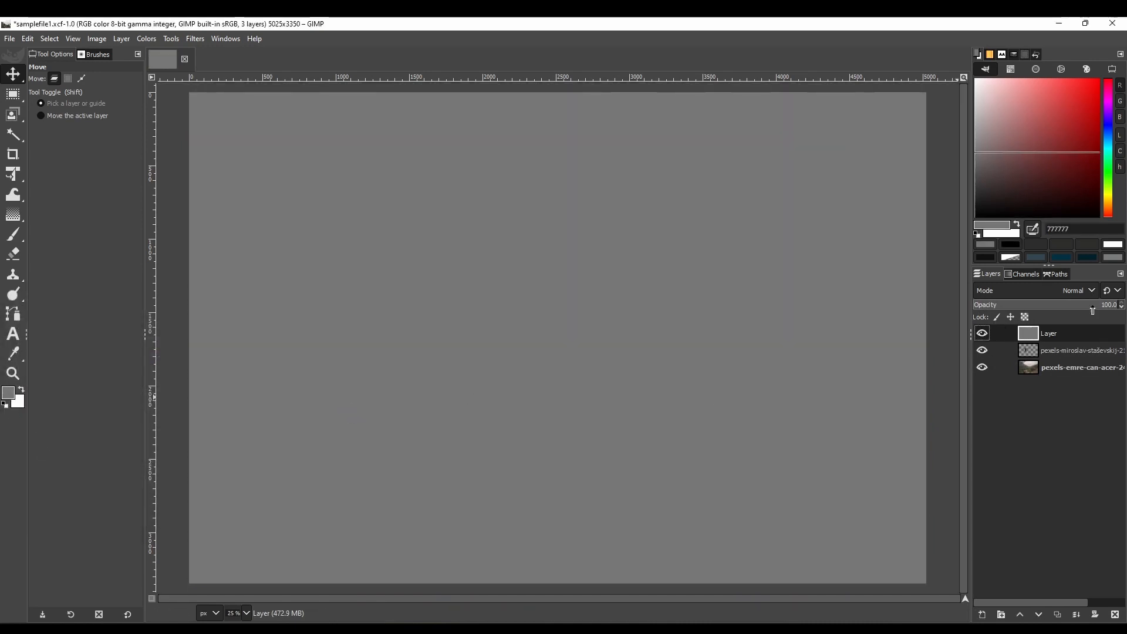
Change the gray layer's blend mode so the image beneath shows only its colors at even brightness.
left_click(1080, 290)
scroll(1026, 529, "down", 5)
left_click(1033, 608)
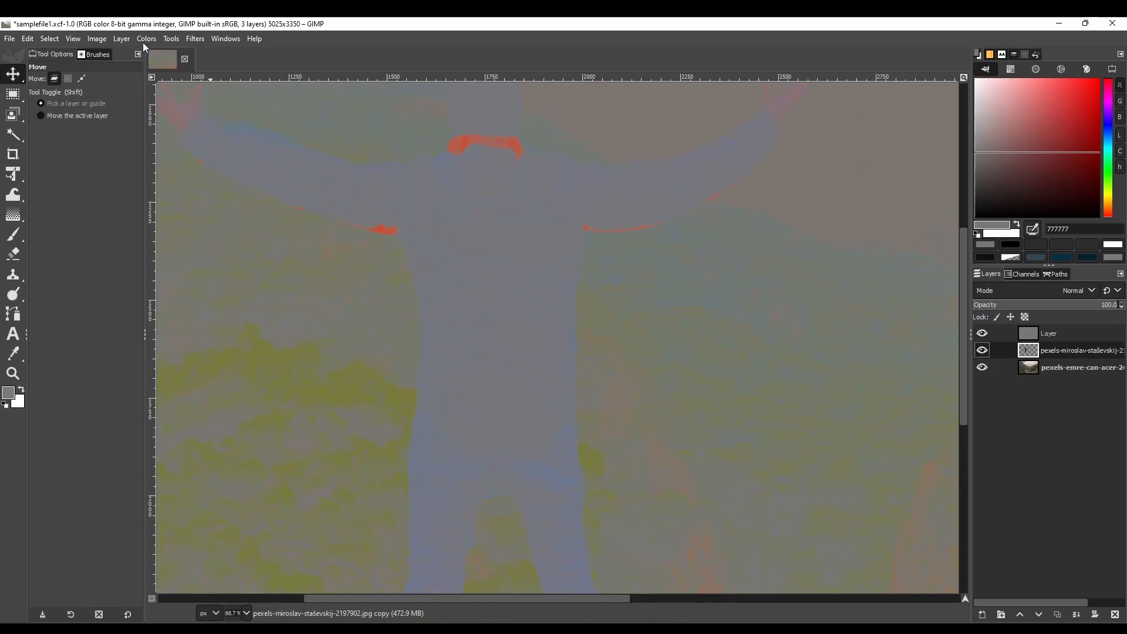
Start a Color Balance adjustment on the man's layer and set the highlights to Cyan-Red 23.7 and Yellow-Blue -11.9.
left_click(146, 40)
left_click(170, 53)
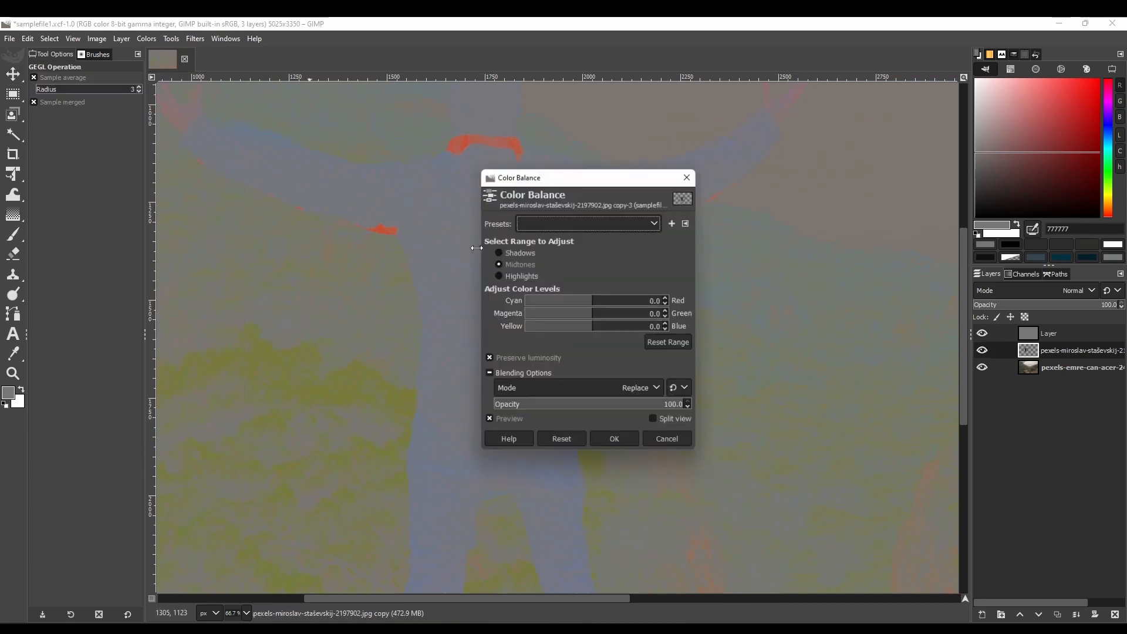
left_click_drag(550, 178, 674, 170)
scroll(493, 134, "down", 8)
scroll(428, 381, "down", 3)
scroll(422, 409, "up", 1)
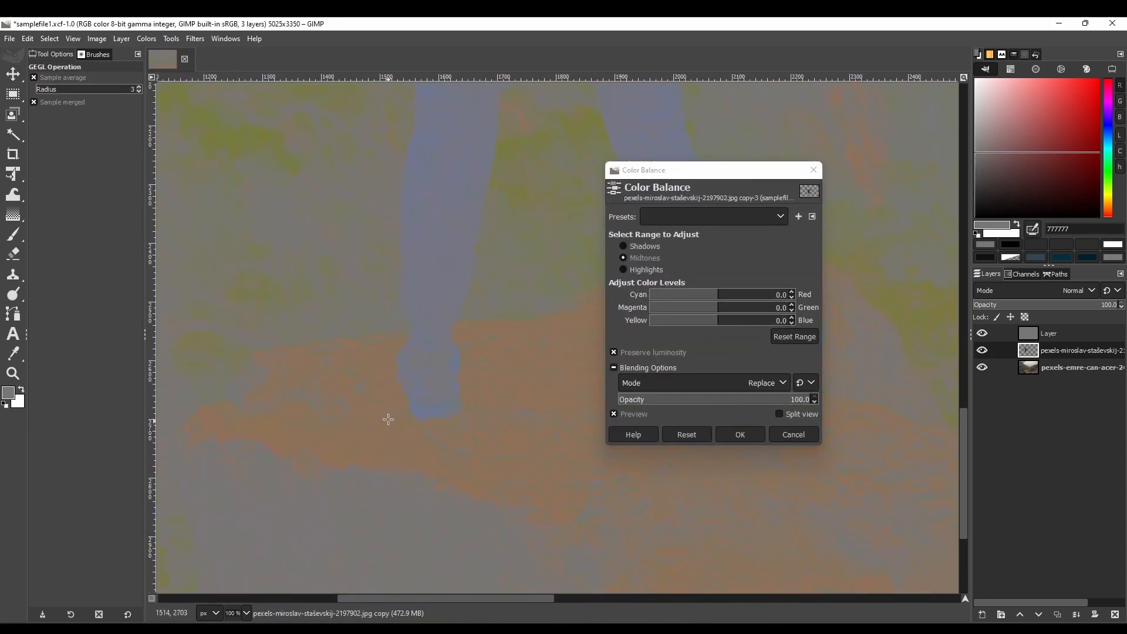
left_click(644, 270)
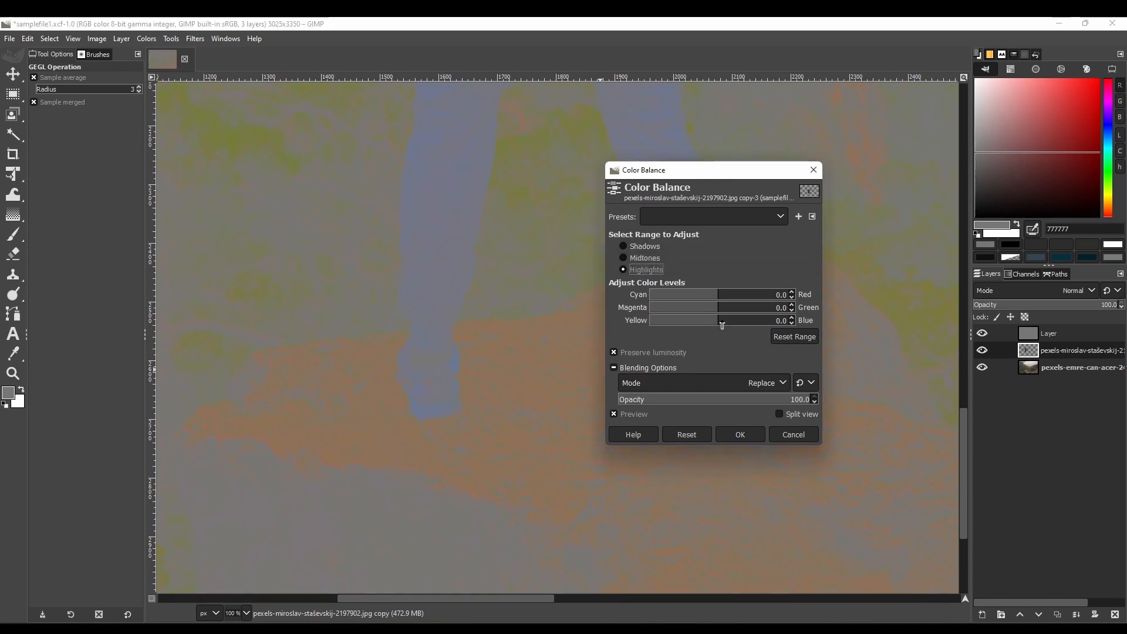
left_click_drag(716, 298, 711, 322)
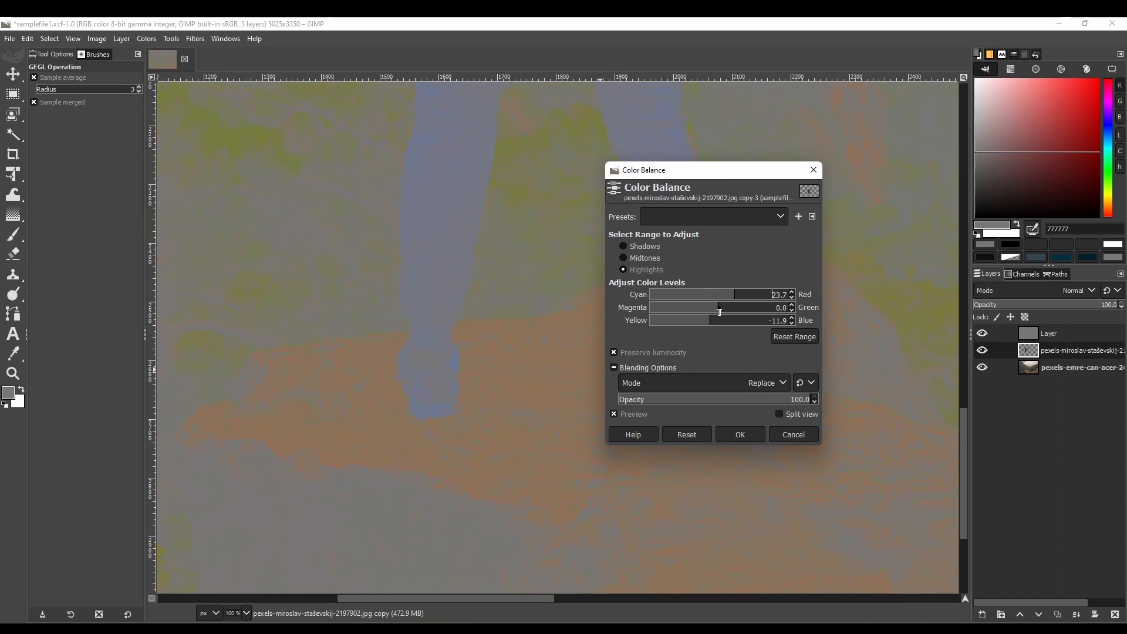
left_click_drag(710, 310, 721, 310)
Set the man's midtones to Cyan-Red 12.7 and Yellow-Blue -13.6, and his shadows to Cyan-Red 7.6 and Yellow-Blue -8.5.
left_click(643, 258)
left_click_drag(719, 323, 709, 325)
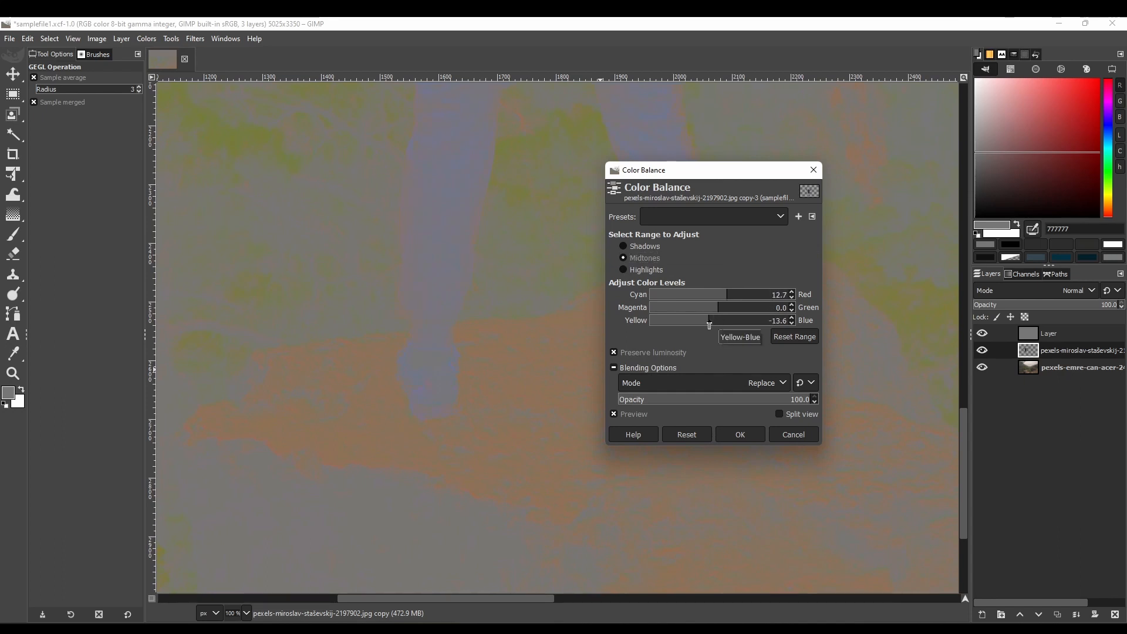
left_click(640, 247)
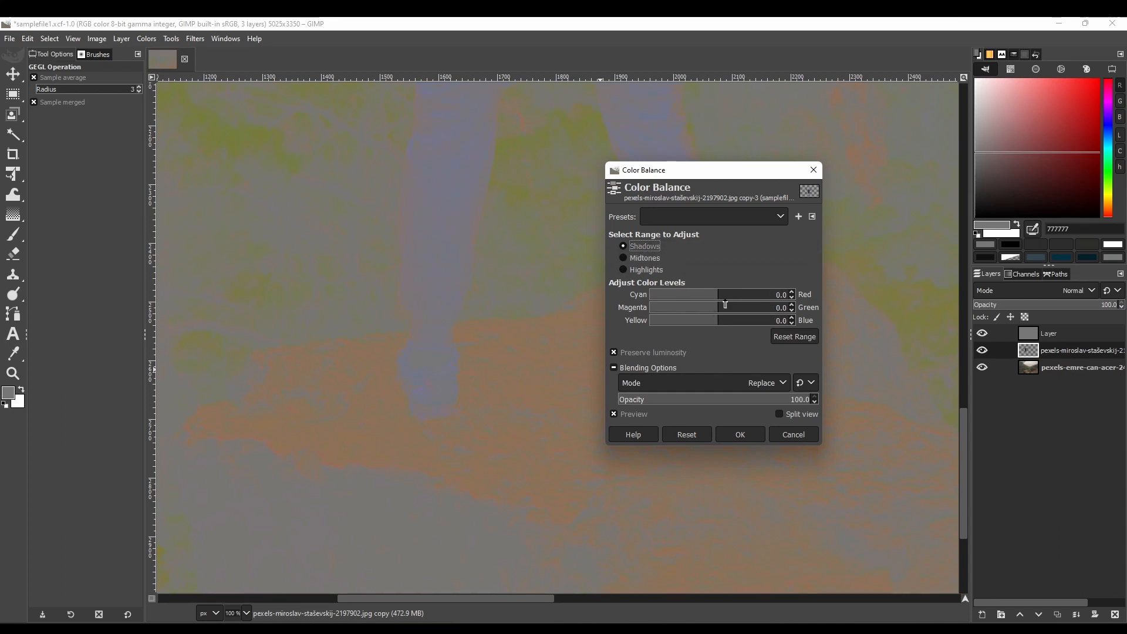
left_click_drag(726, 298, 728, 298)
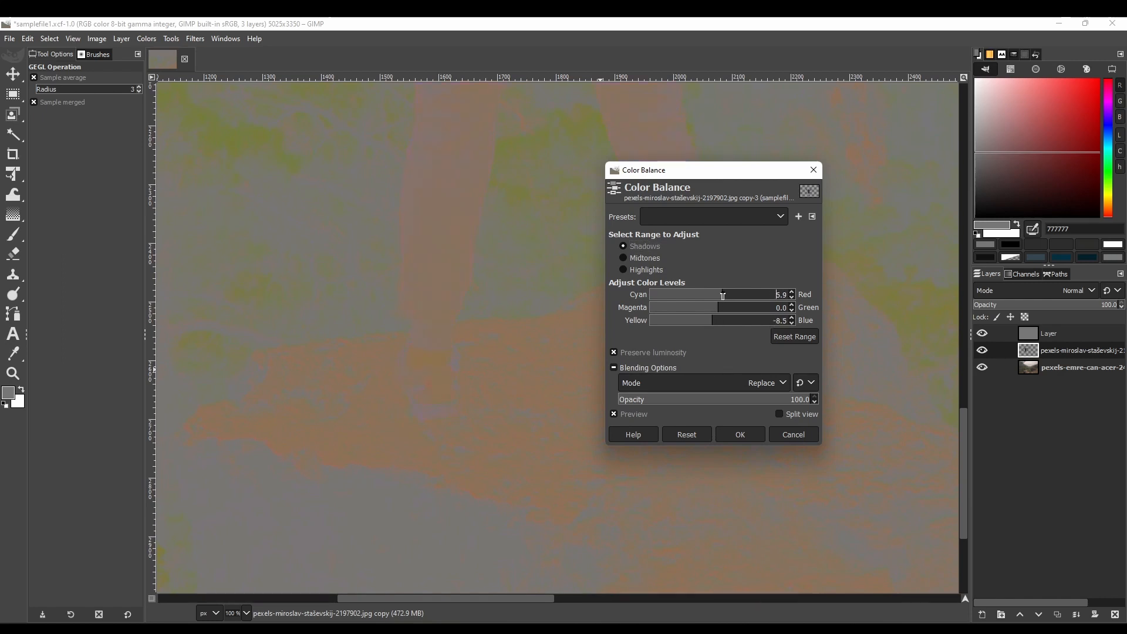
Hide the gray check layer and compare the man's colors with and without the Color Balance adjustment.
scroll(443, 378, "down", 4)
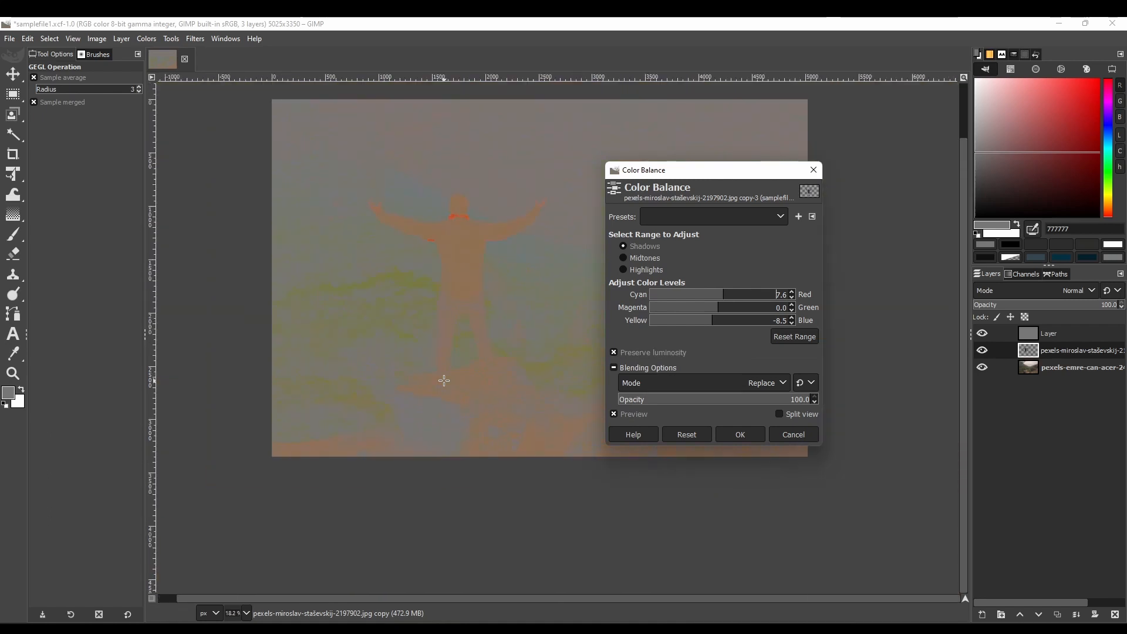
left_click(636, 415)
left_click(655, 417)
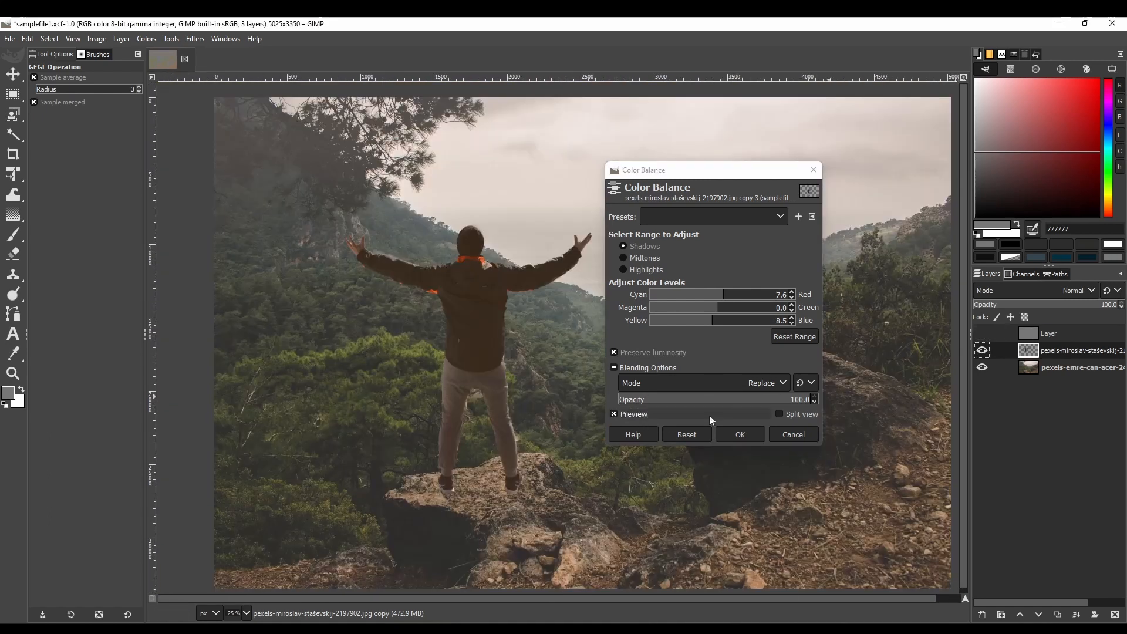
left_click(635, 418)
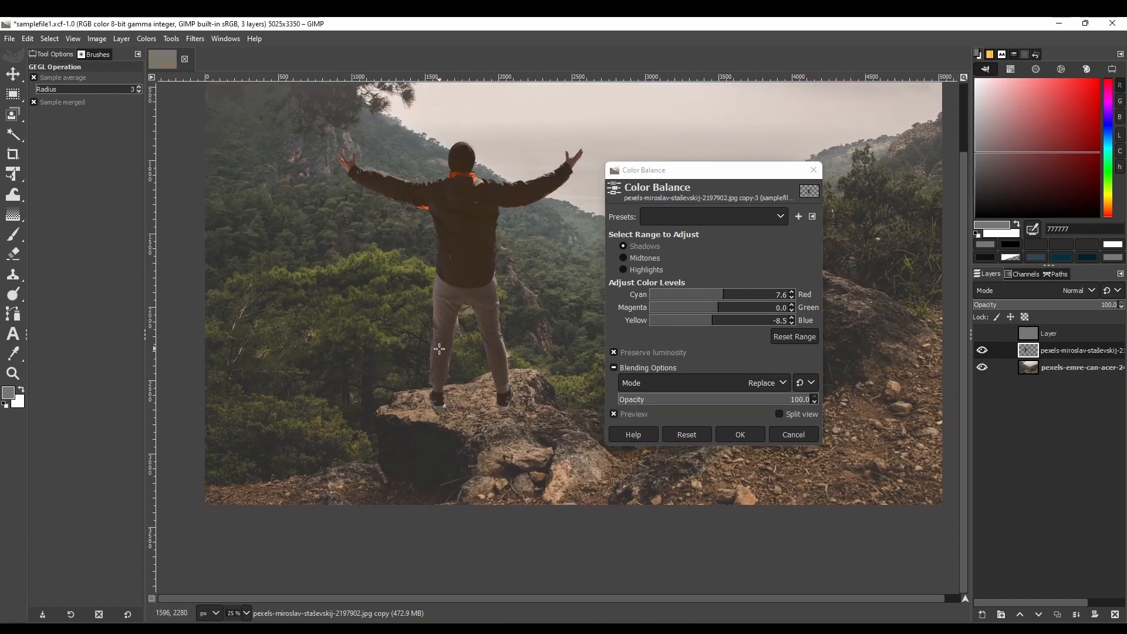
Set the Color Balance blending mode to LCh Color and compare the man with and without the adjustment.
left_click(779, 382)
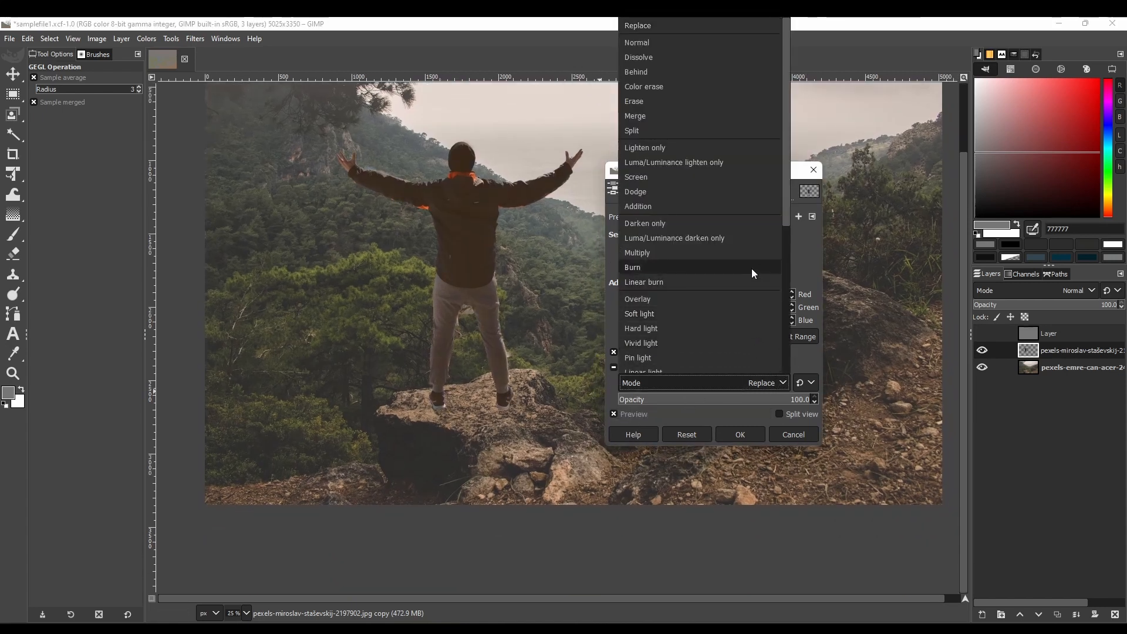
scroll(752, 276, "down", 5)
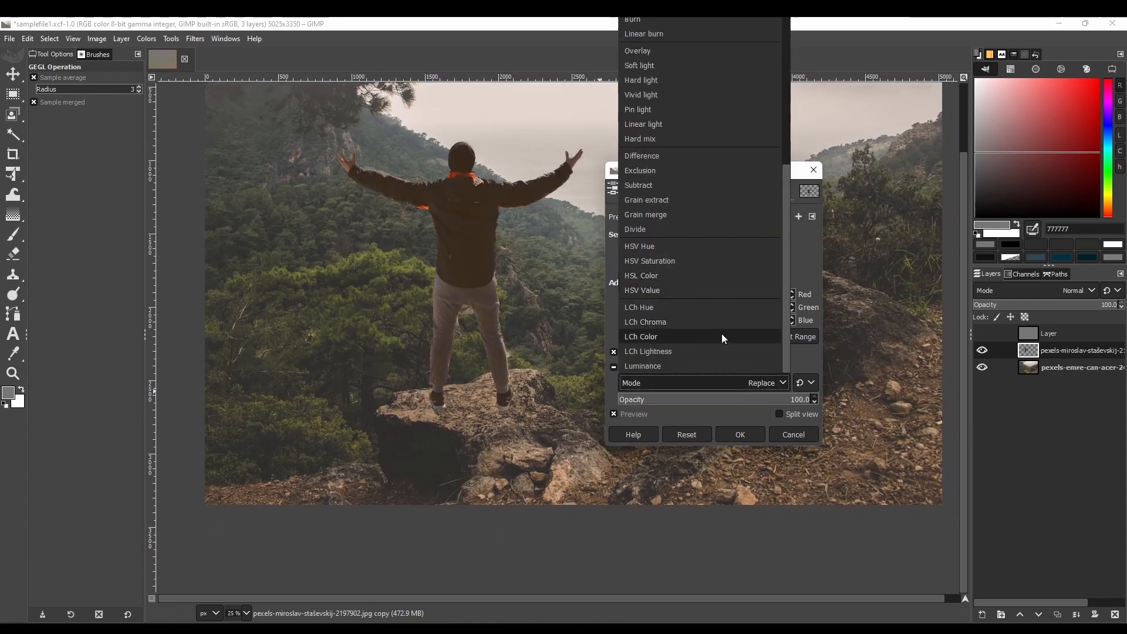
left_click(681, 337)
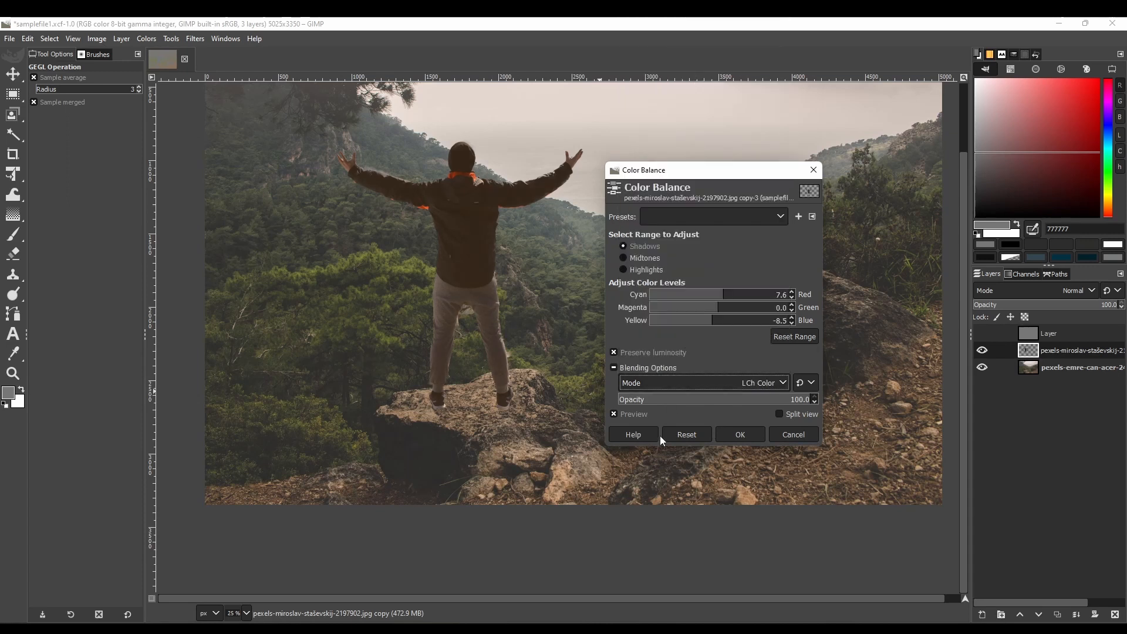
left_click(633, 415)
left_click(635, 417)
scroll(490, 342, "up", 2)
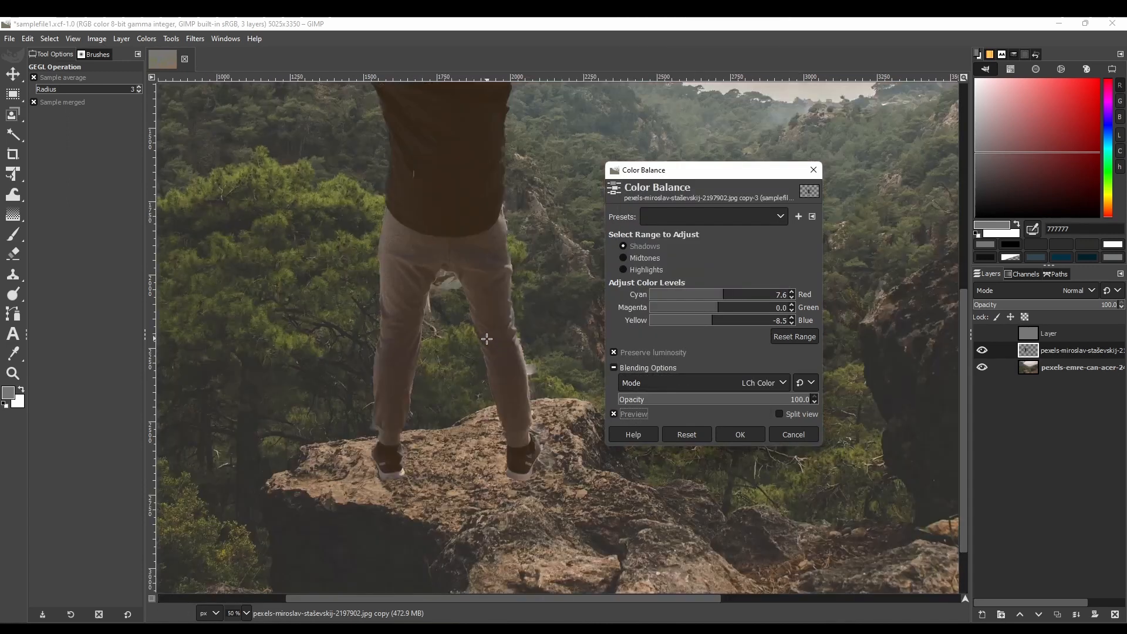
scroll(489, 341, "down", 5)
scroll(489, 341, "up", 2)
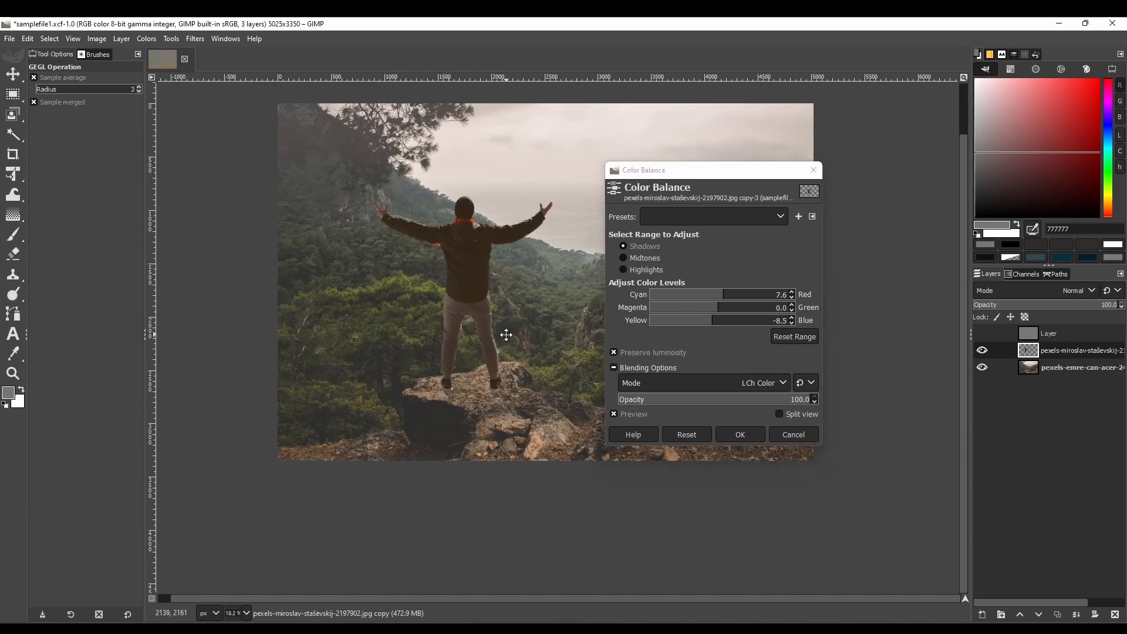
Set the man's shadows to Yellow-Blue -5.1 and his midtones to Cyan-Red 6.8, comparing the result with the original.
left_click(713, 327)
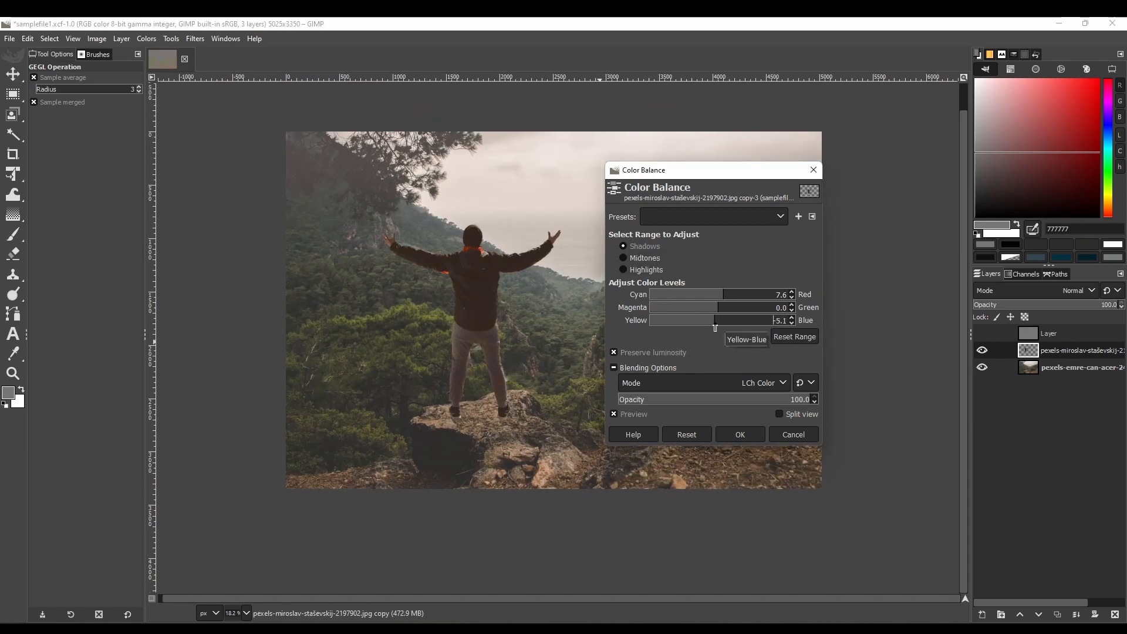
left_click(641, 258)
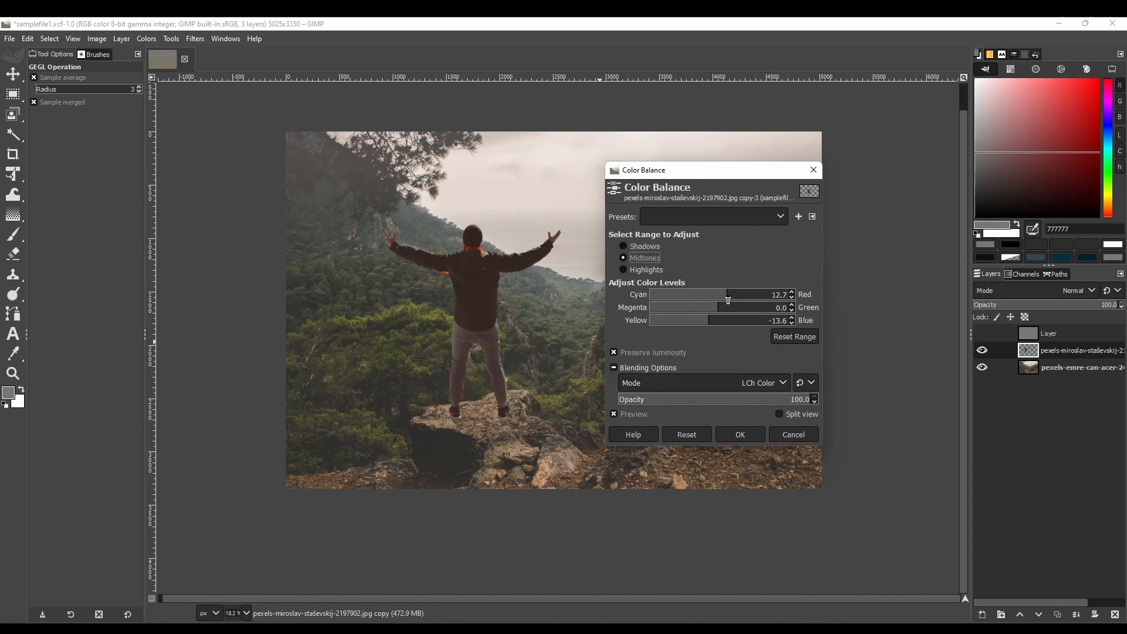
scroll(452, 344, "up", 3)
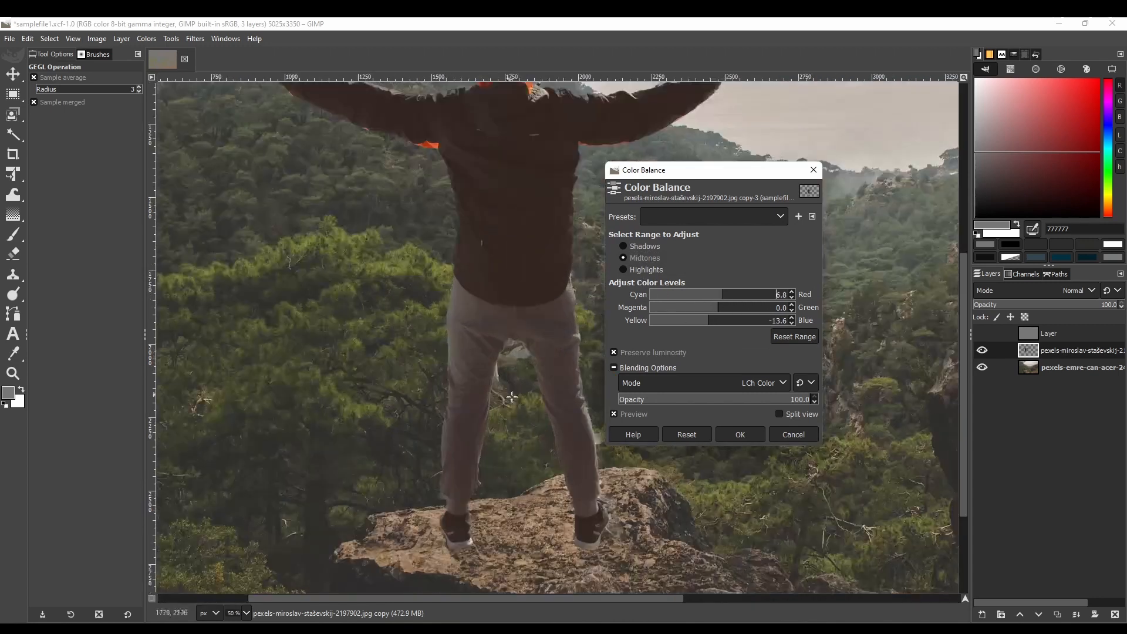
left_click(624, 418)
left_click(624, 419)
Check the man's colors against the landscape with the gray check layer shown, and hide that layer again.
left_click_drag(458, 403, 410, 360)
left_click(983, 333)
scroll(496, 365, "down", 3)
scroll(495, 365, "up", 2)
left_click(983, 333)
scroll(492, 327, "up", 1)
left_click_drag(493, 327, 487, 302)
Set the man's highlights to Magenta-Green 4.2 and Yellow-Blue -5.1, and lower their Cyan-Red value slightly.
left_click(711, 322)
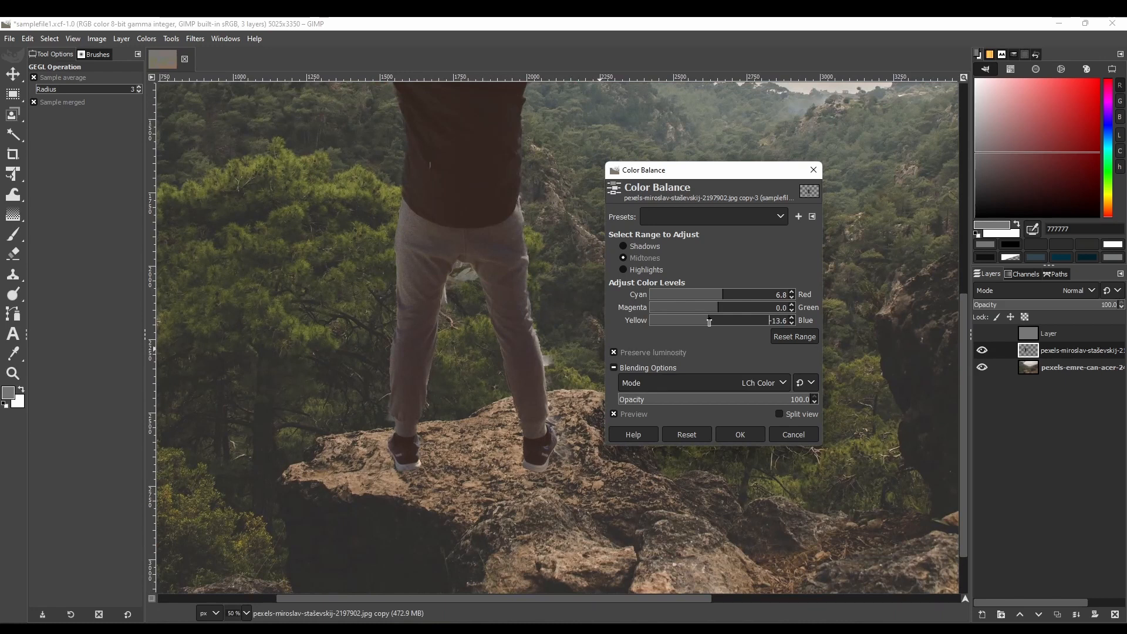
scroll(555, 368, "down", 3)
scroll(554, 368, "up", 1)
left_click(624, 269)
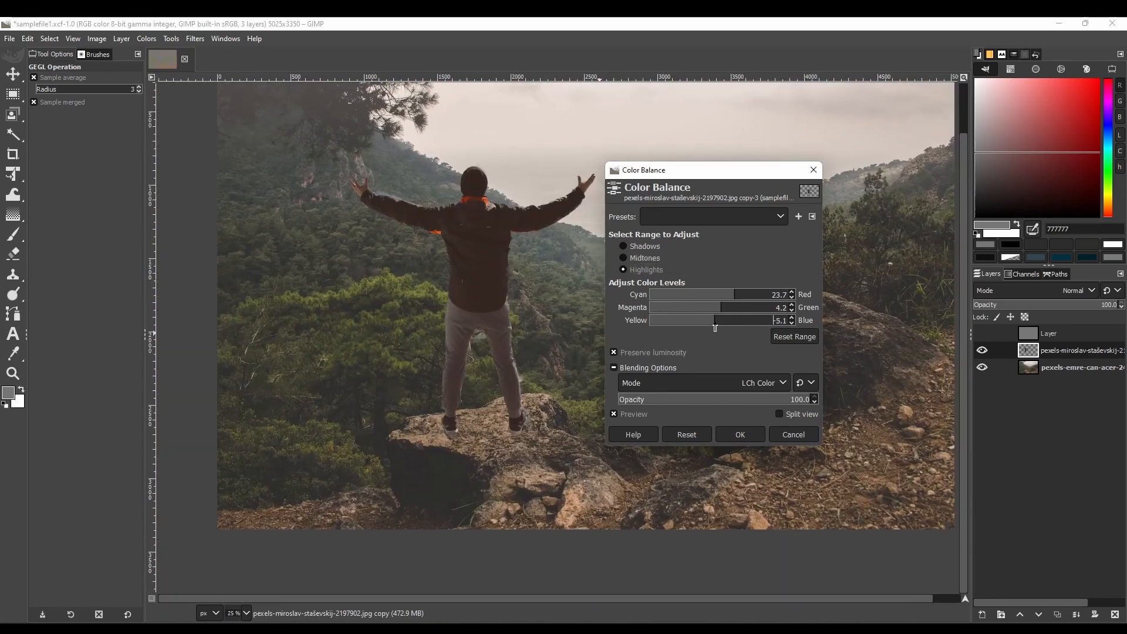
left_click_drag(727, 297, 724, 297)
Compare the adjusted and original colors in split view and apply the Color Balance to the man's layer.
left_click(780, 414)
left_click_drag(521, 364, 599, 333)
scroll(471, 385, "down", 2)
scroll(471, 384, "up", 1)
left_click(739, 433)
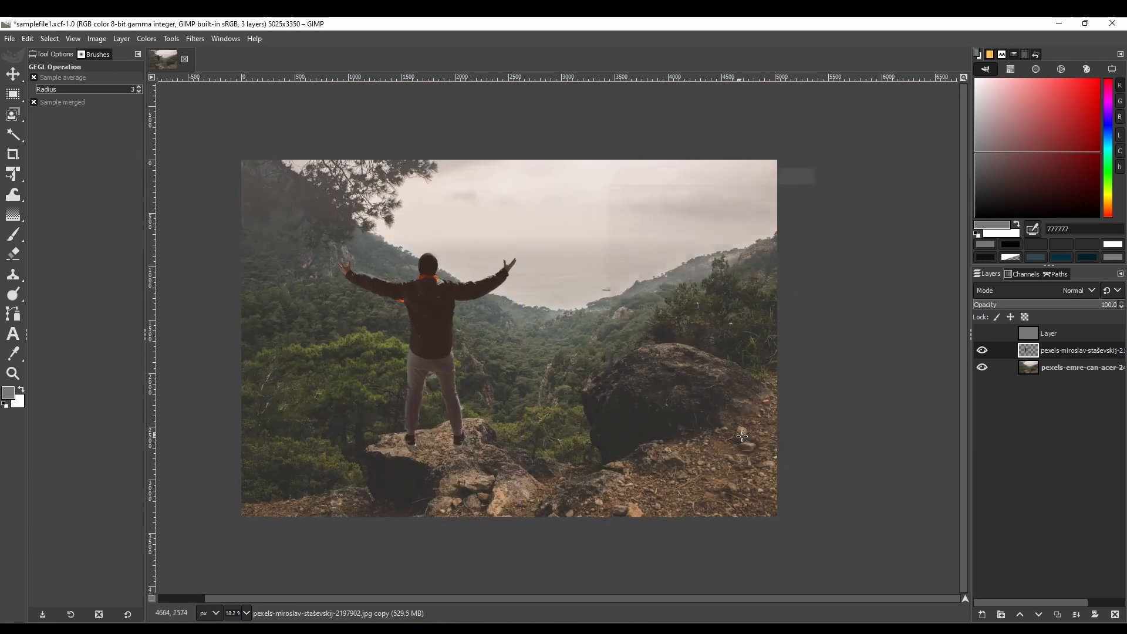
Paint soft dark shadows under the man's shoes on the layer beneath him and set that layer's mode to Darken only.
scroll(591, 410, "up", 1)
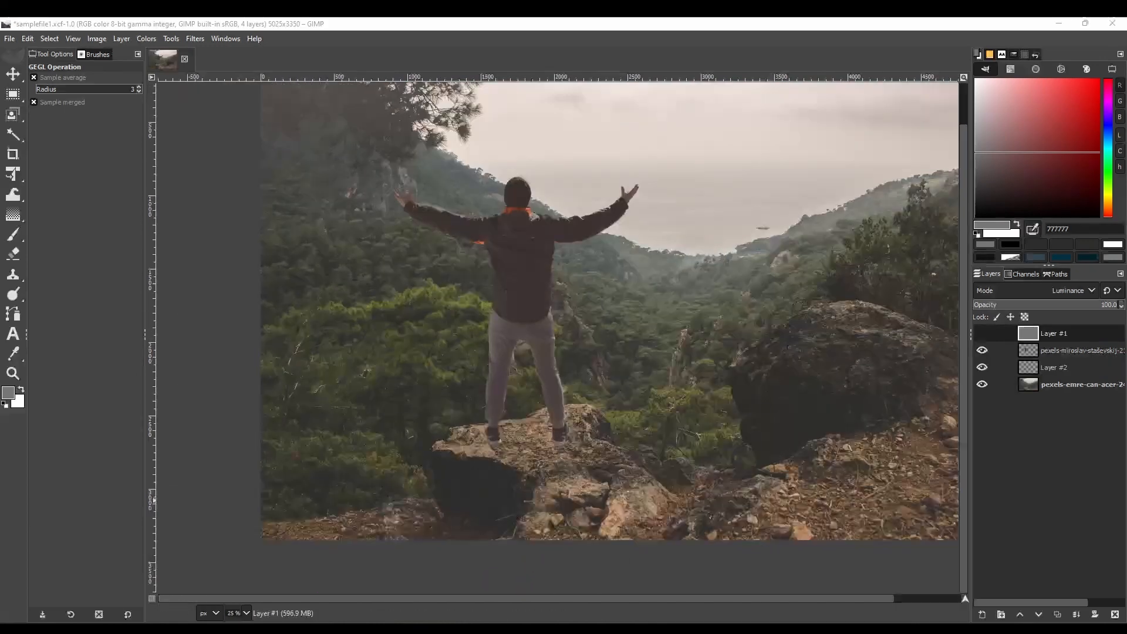
scroll(628, 389, "up", 2)
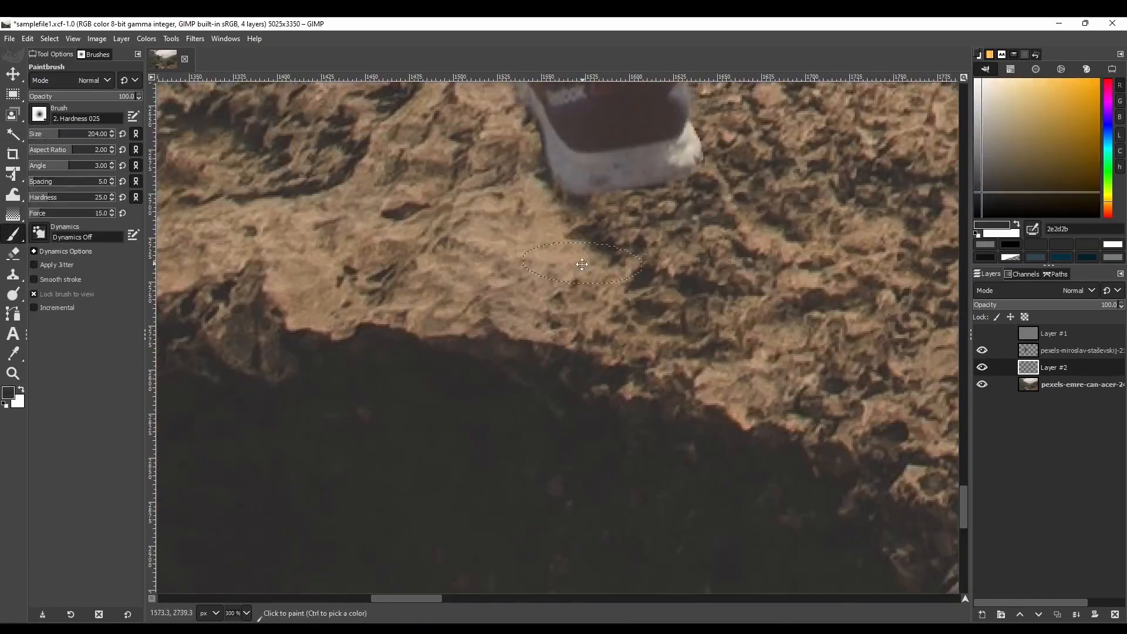
scroll(429, 335, "up", 3)
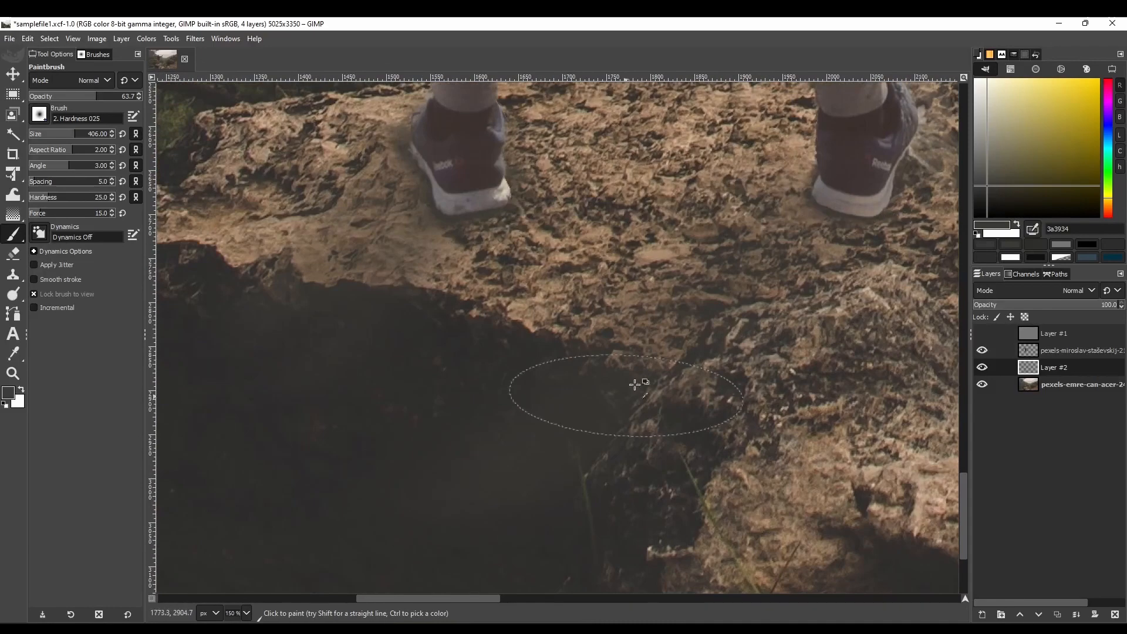
left_click(1089, 291)
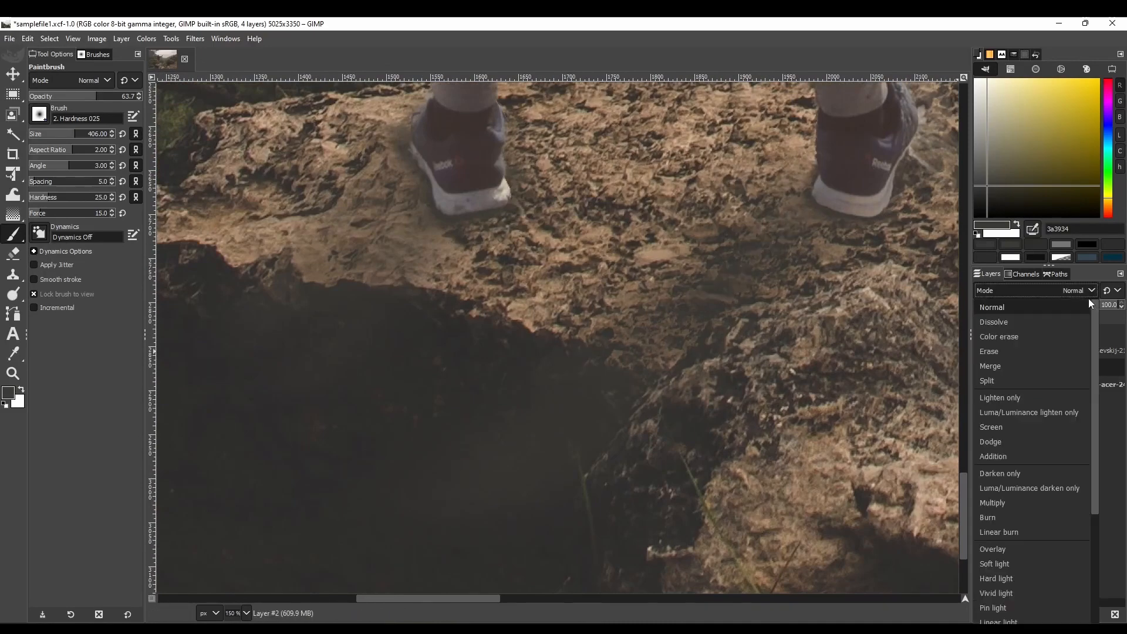
left_click(1000, 473)
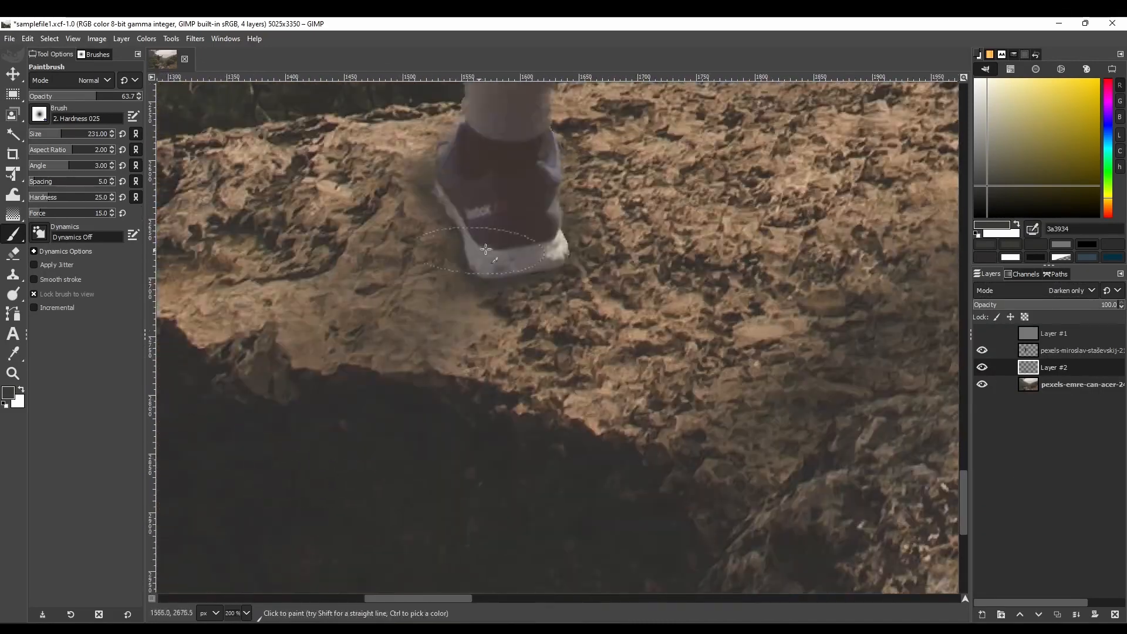
Add a layer above the man, shade his shoes with the Paintbrush at 39 opacity, and set the layer's mode to Darken only.
left_click(1069, 350)
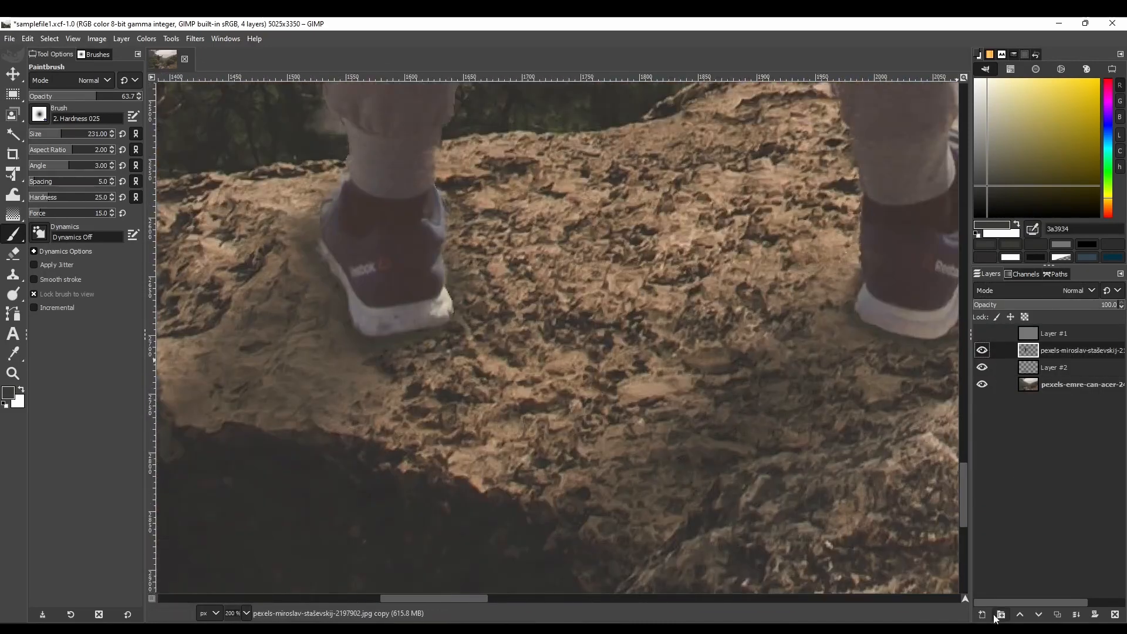
left_click(994, 615)
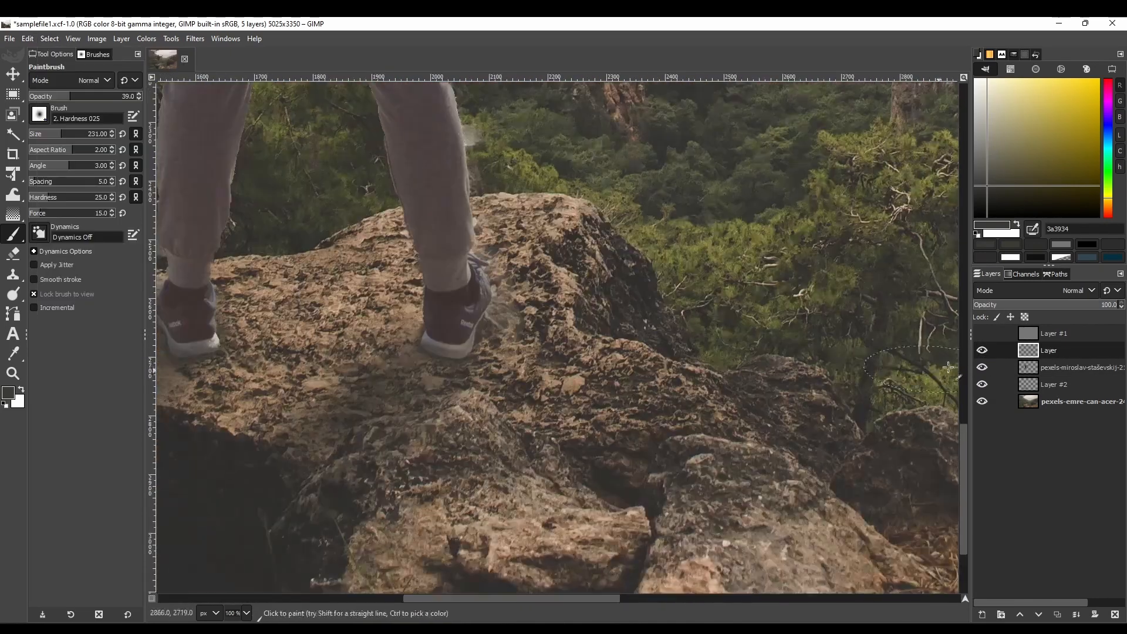
left_click(1077, 291)
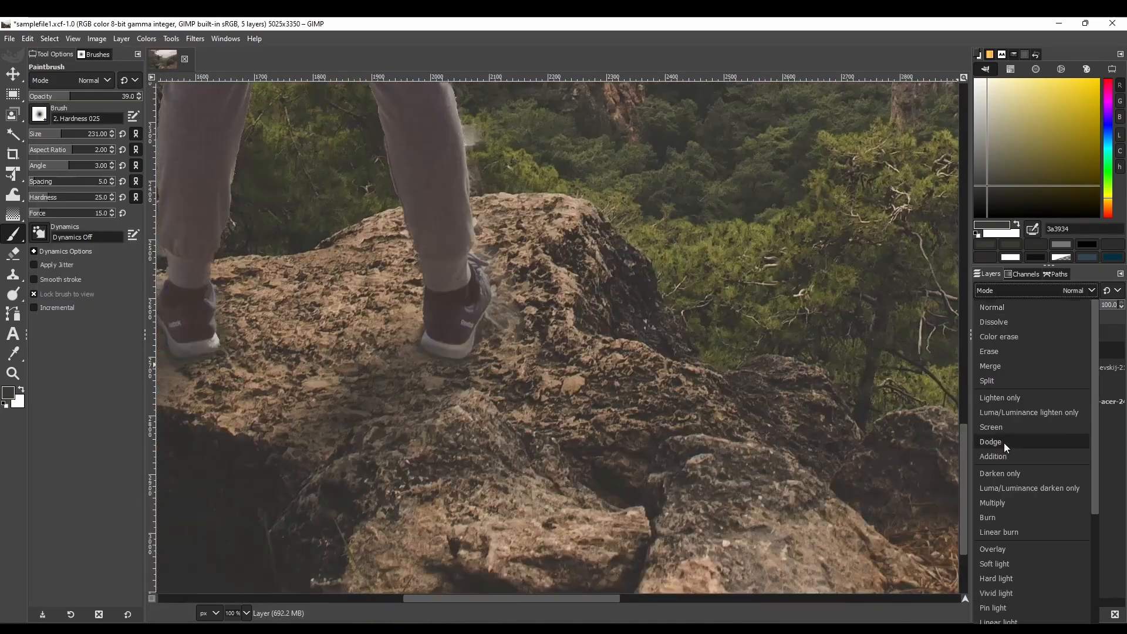
left_click(1033, 426)
key("minus")
key("minus")
key("minus")
key("minus")
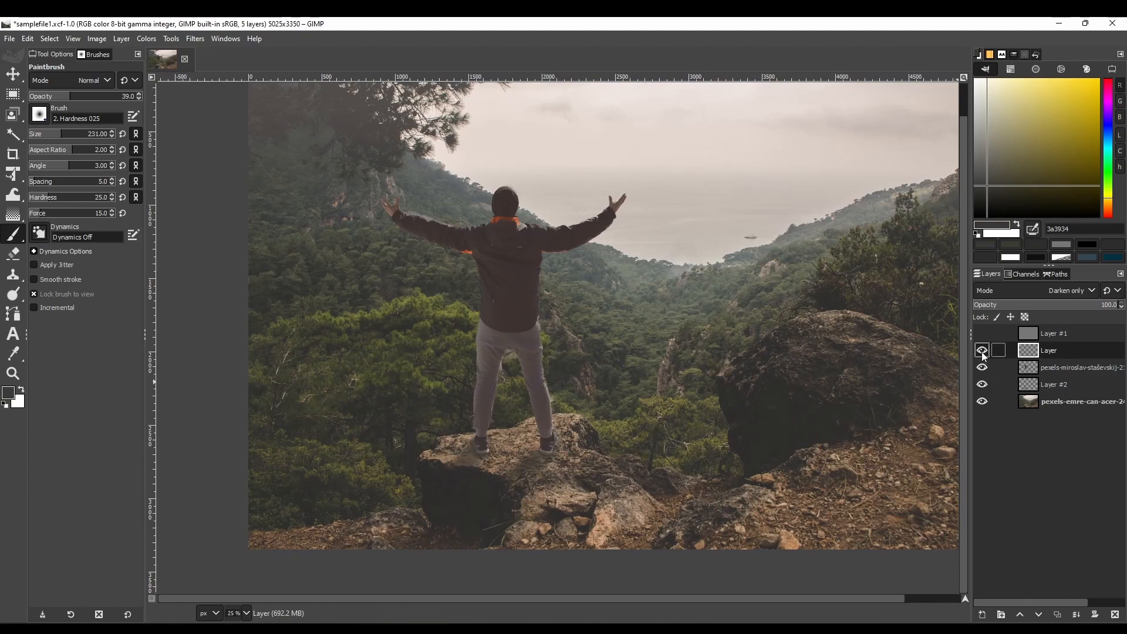